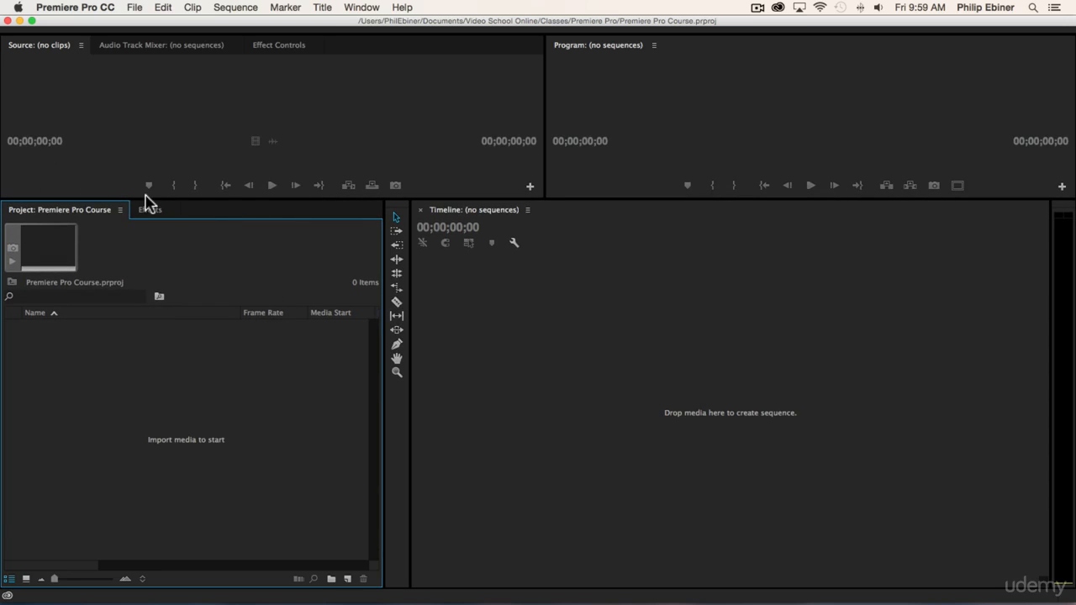
# Step: Enlarge the Project and Timeline panels upward, shrinking the Source and Program monitors above them
pyautogui.moveTo(148, 201); pyautogui.dragTo(152, 147)
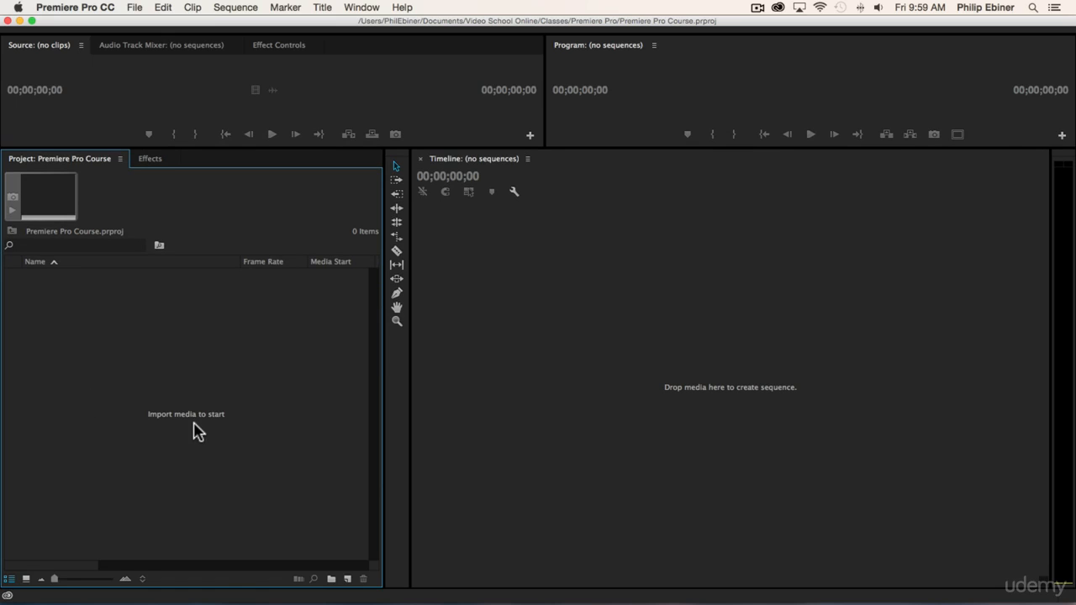
pyautogui.doubleClick(158, 388)
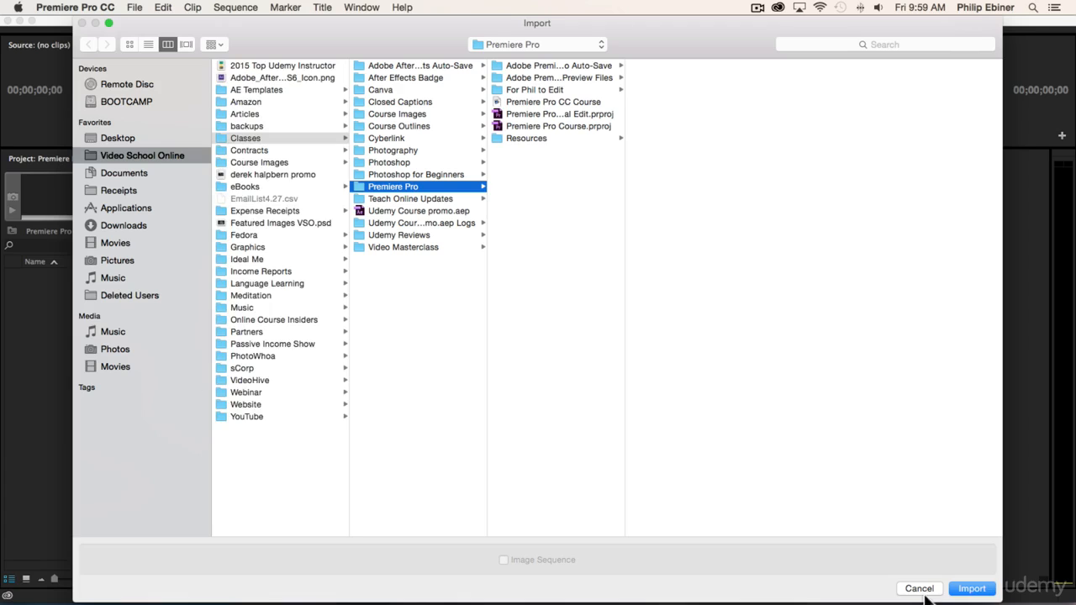
pyautogui.click(919, 589)
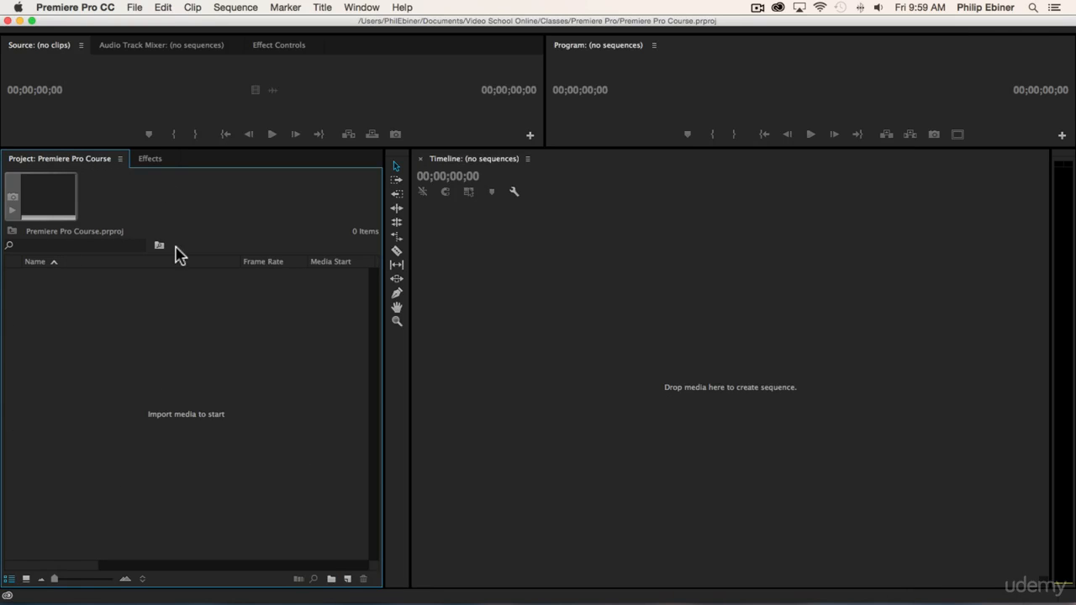
pyautogui.click(137, 9)
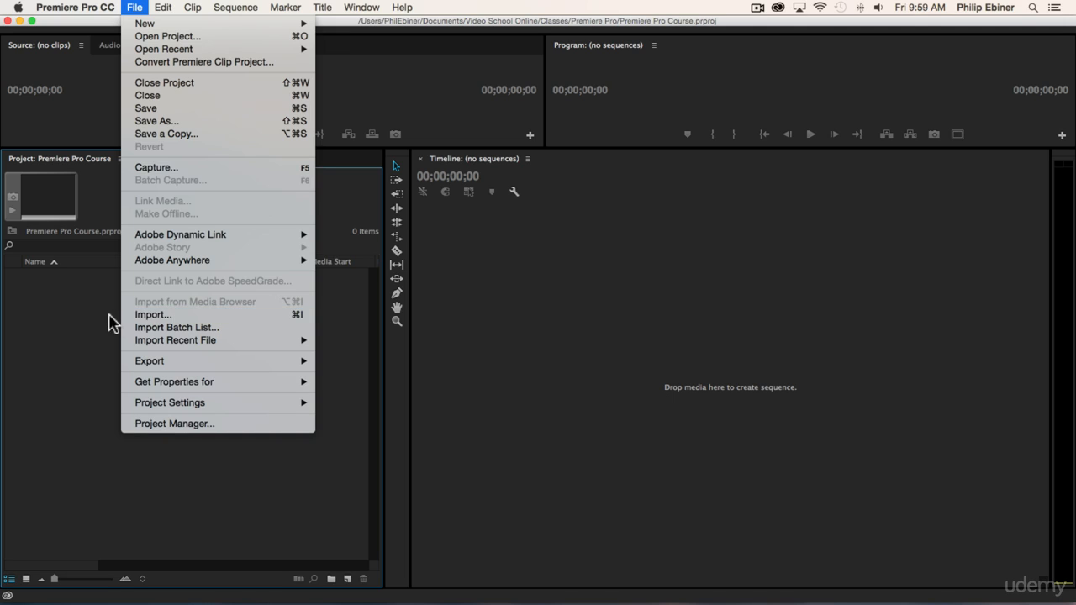
pyautogui.click(59, 318)
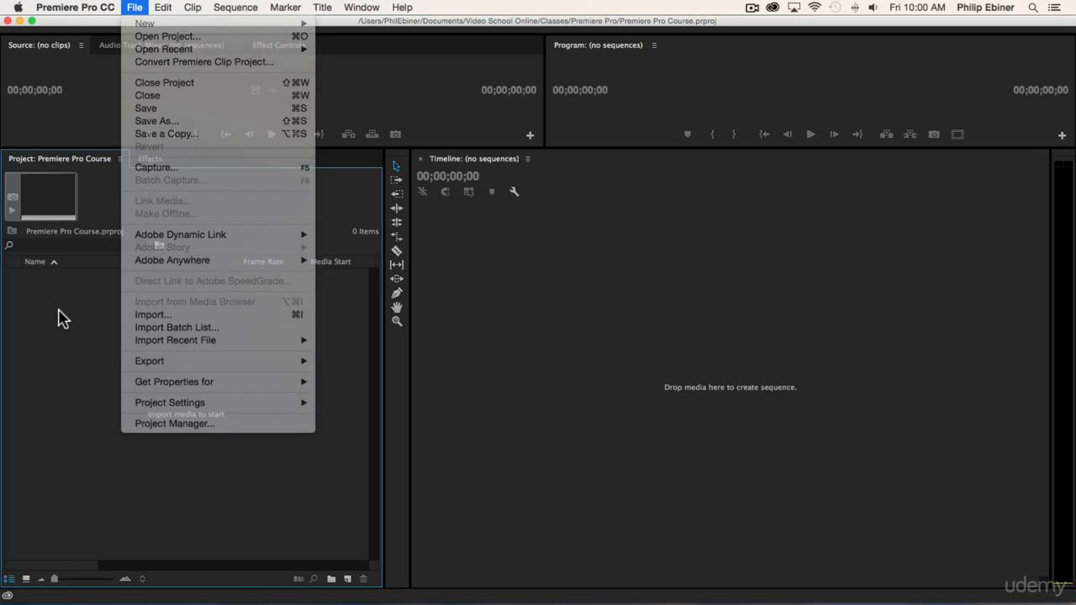
pyautogui.press('super+Tab')
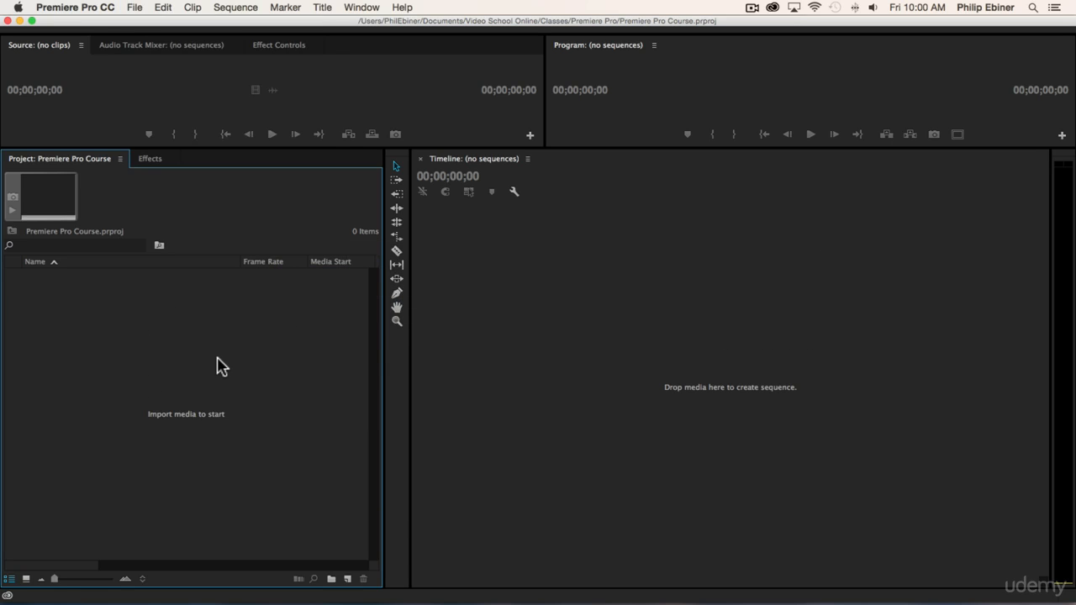
# Step: Start a media import and look through the Resources subfolders Photos, Music and LUTs, ending in Video Clips
pyautogui.doubleClick(187, 379)
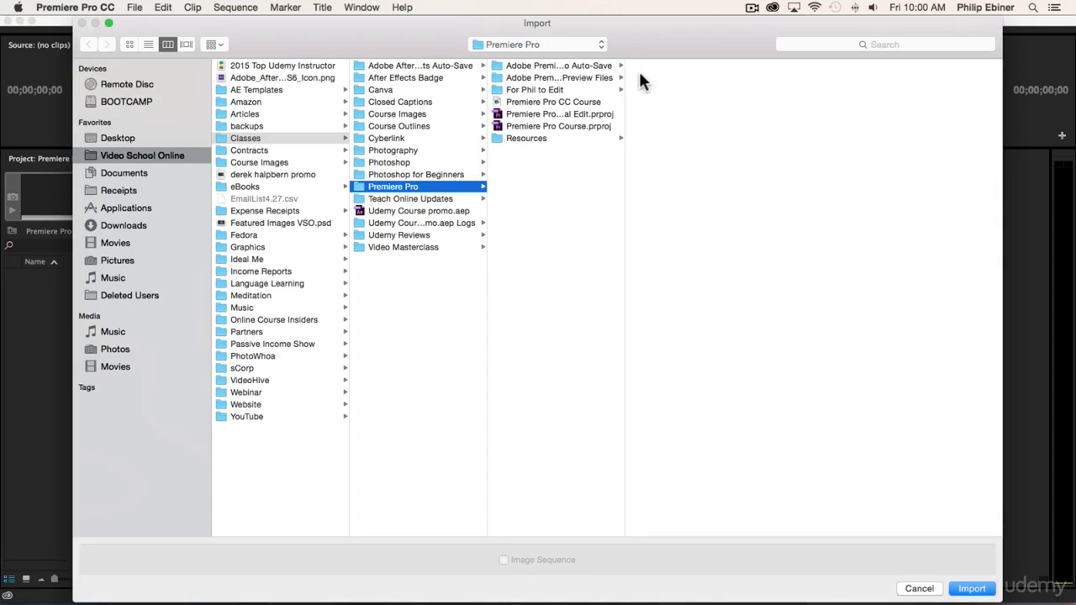
pyautogui.click(525, 137)
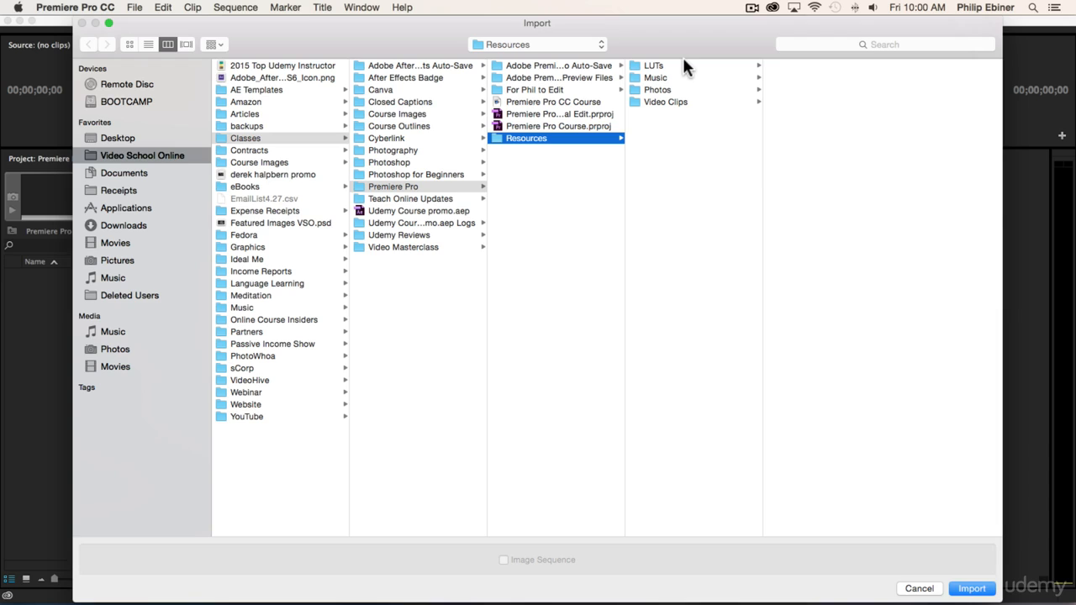
pyautogui.click(657, 99)
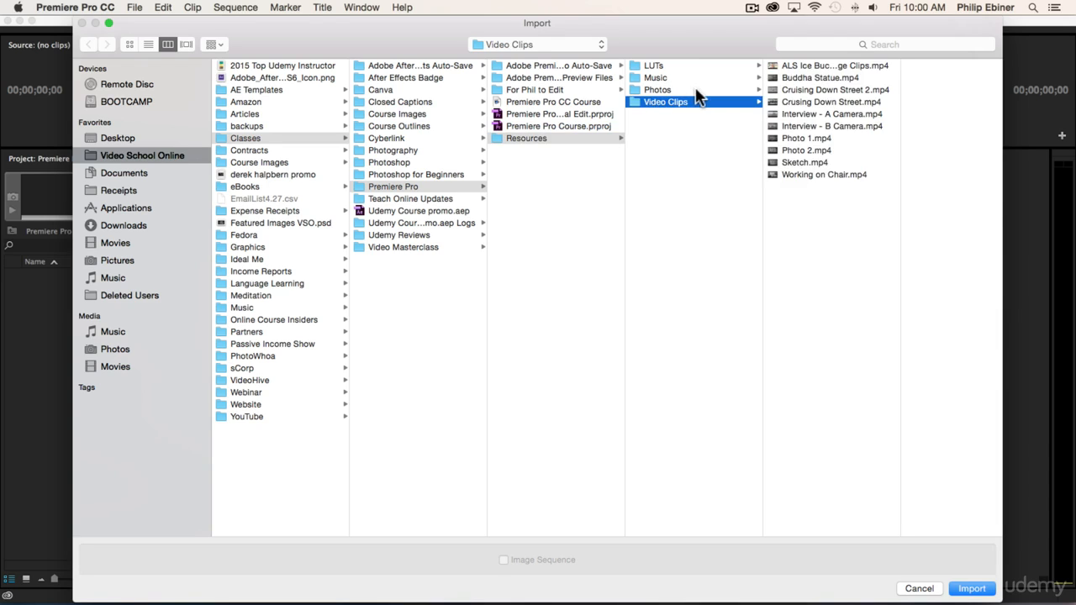
pyautogui.click(662, 89)
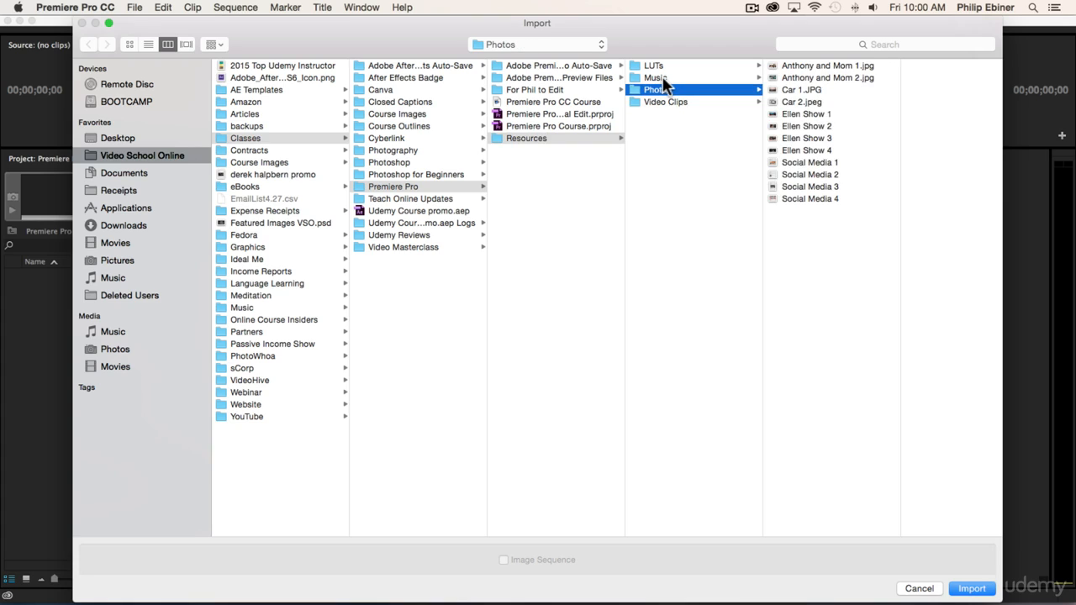
pyautogui.click(662, 77)
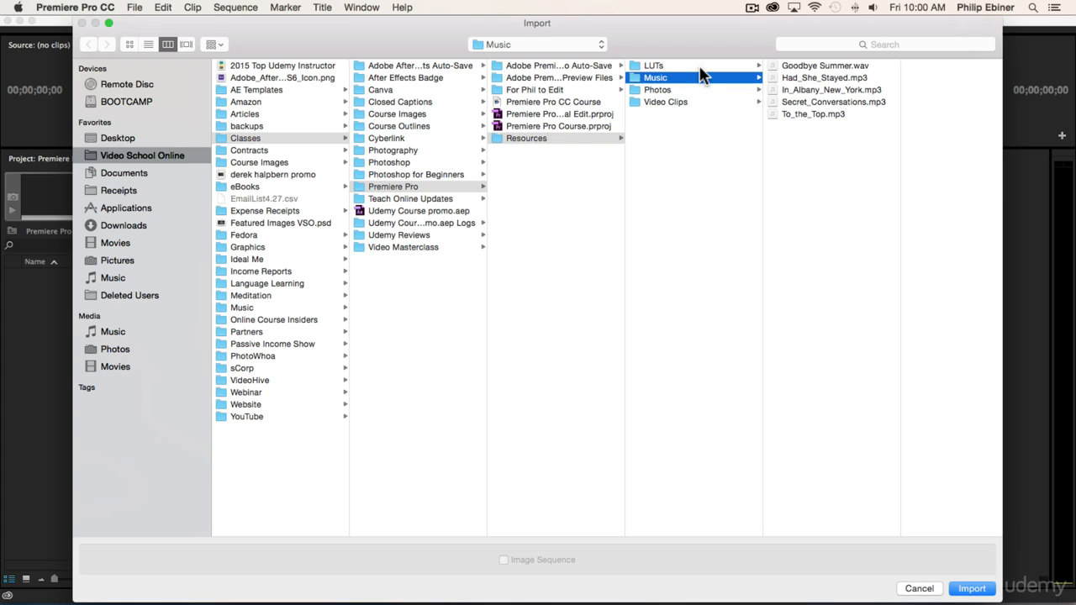
pyautogui.click(652, 66)
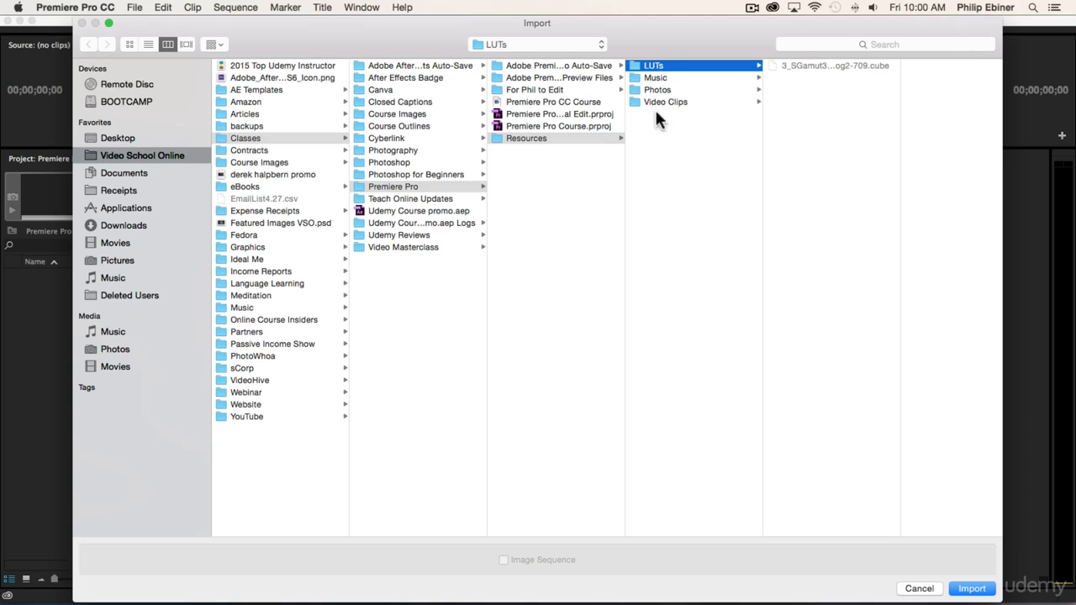
pyautogui.click(664, 100)
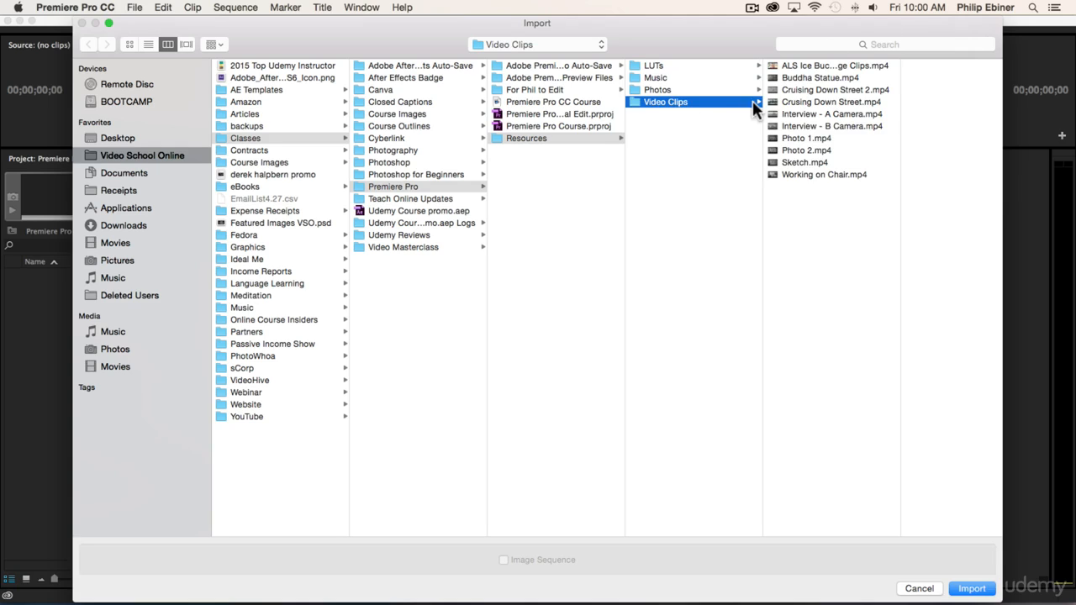
# Step: Try selecting the whole range of clips from ALS Ice Bucket Challenge Clips.mp4 to Working on Chair.mp4, then clear the selection
pyautogui.click(836, 114)
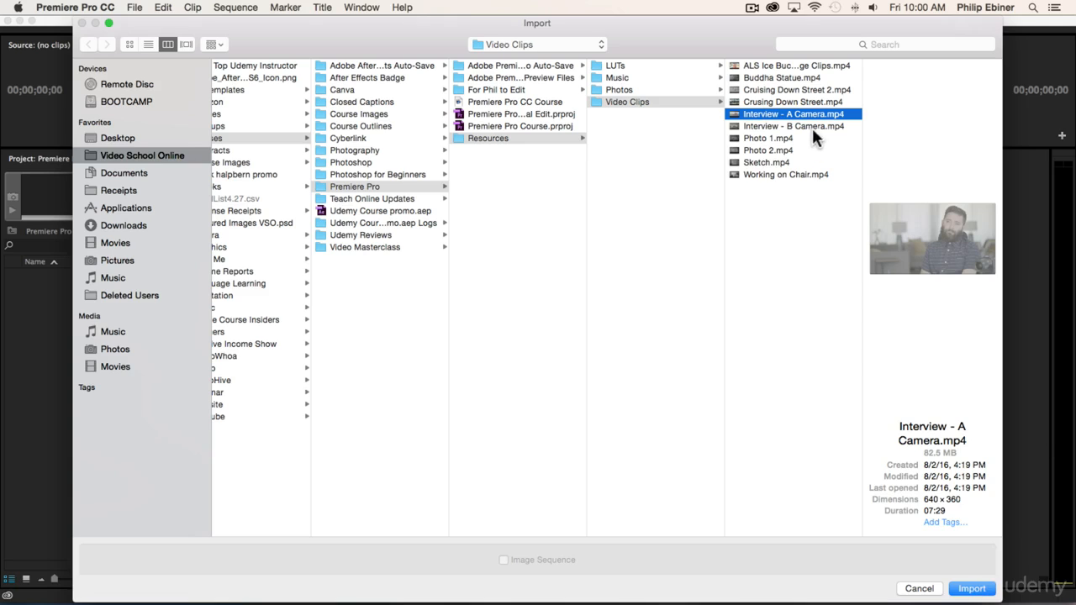
pyautogui.click(759, 65)
pyautogui.keyDown('shift'); pyautogui.click(781, 170); pyautogui.keyUp('shift')
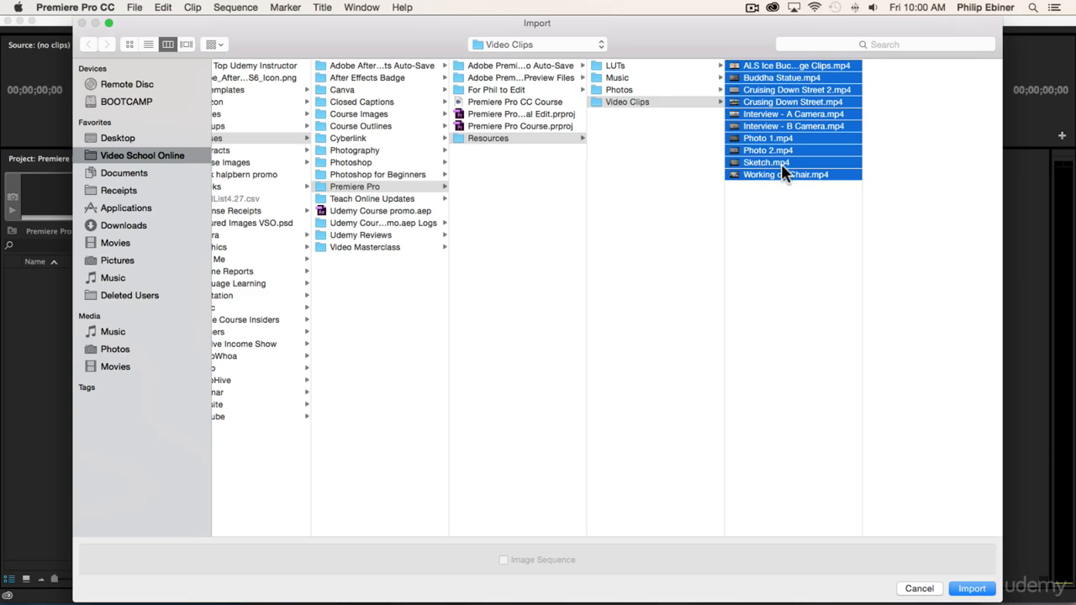
pyautogui.click(777, 211)
pyautogui.click(754, 65)
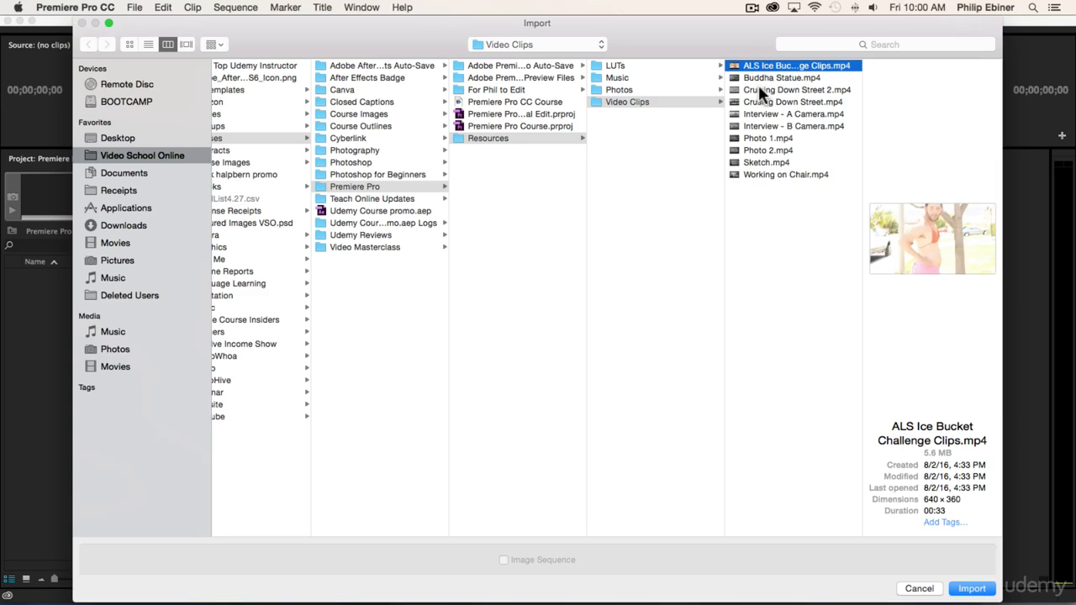
pyautogui.keyDown('shift'); pyautogui.click(771, 173); pyautogui.keyUp('shift')
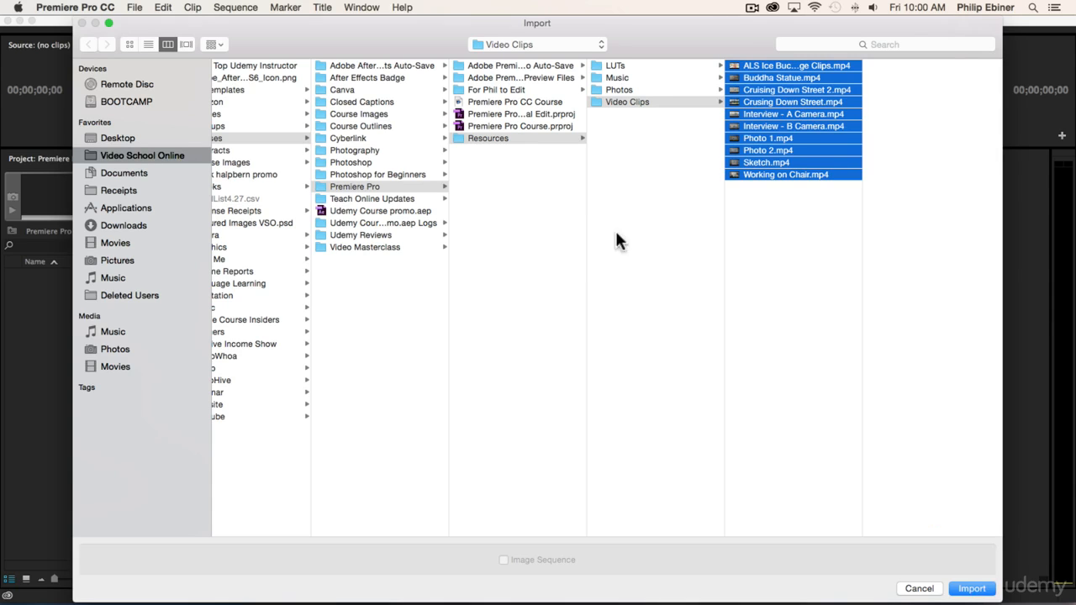
pyautogui.click(728, 286)
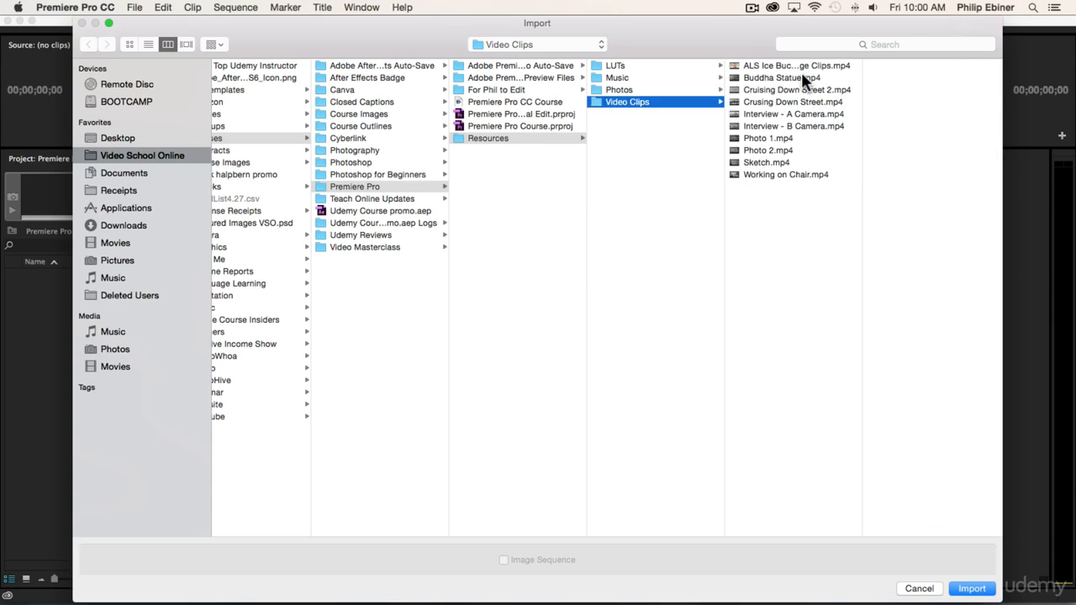
# Step: Select only Interview - A Camera.mp4, Interview - B Camera.mp4, Sketch.mp4 and Working on Chair.mp4 together
pyautogui.click(782, 114)
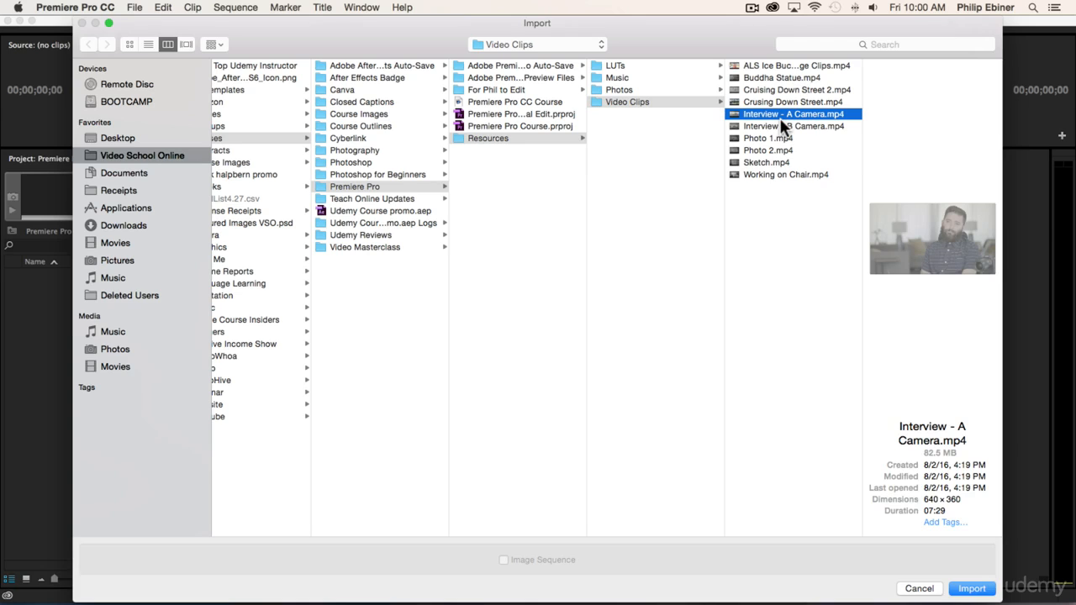
pyautogui.keyDown('shift'); pyautogui.click(767, 124); pyautogui.keyUp('shift')
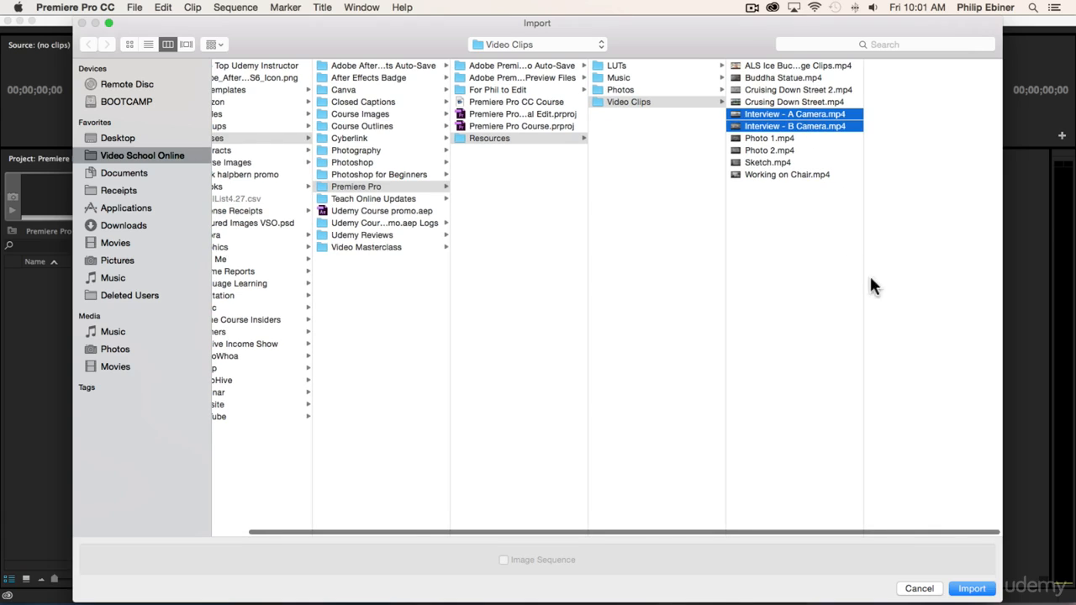
pyautogui.keyDown('super'); pyautogui.click(759, 162); pyautogui.keyUp('super')
pyautogui.keyDown('super'); pyautogui.click(763, 174); pyautogui.keyUp('super')
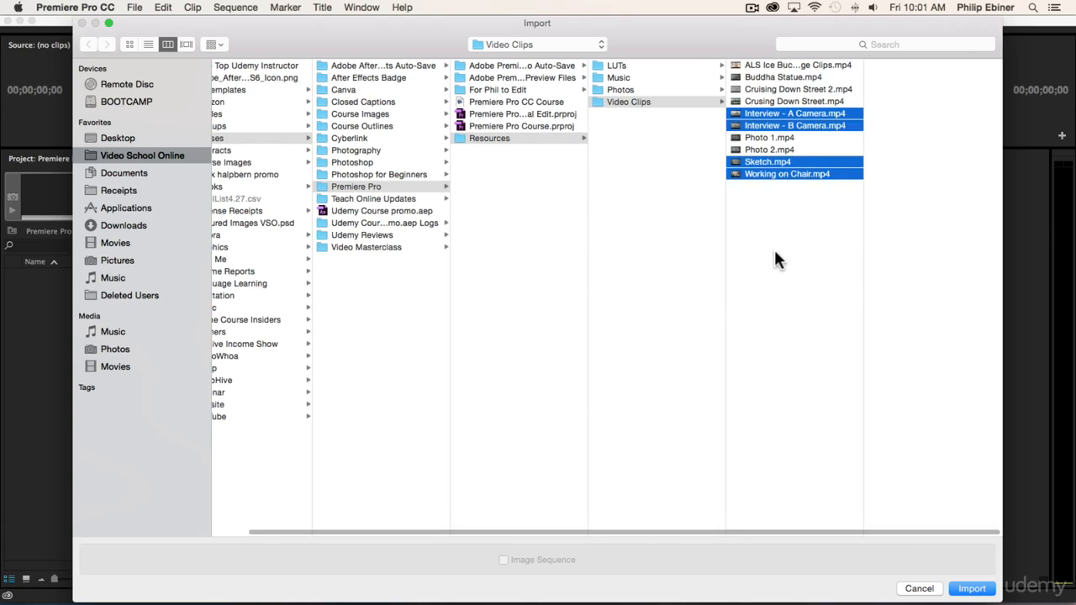
# Step: Import all ten clips in the Video Clips folder, from ALS Ice Bucket Challenge Clips.mp4 to Working on Chair.mp4
pyautogui.click(768, 66)
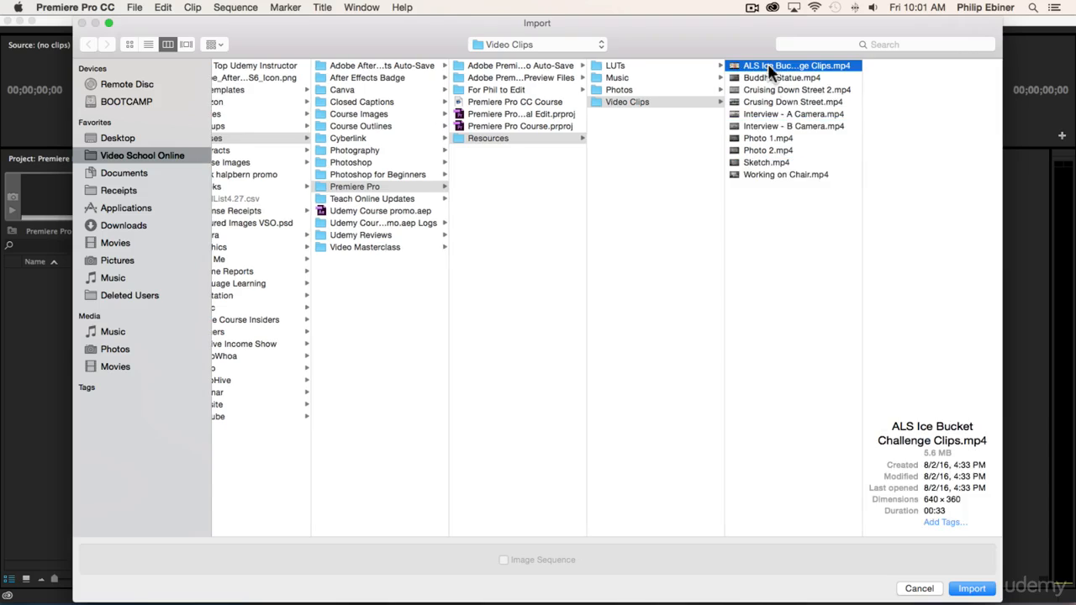
pyautogui.keyDown('shift'); pyautogui.click(772, 172); pyautogui.keyUp('shift')
pyautogui.click(972, 587)
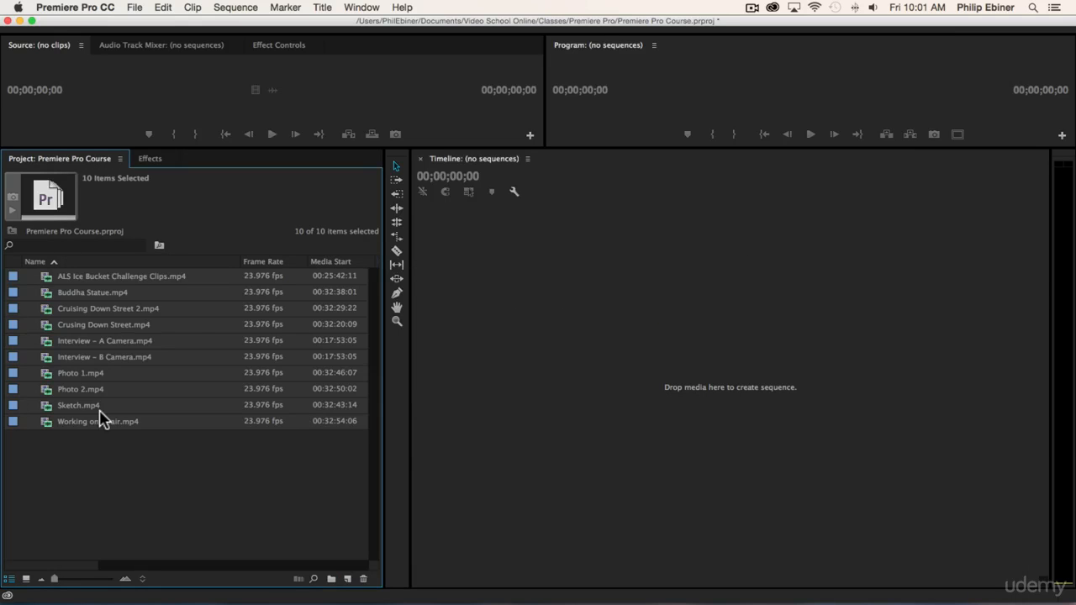
# Step: Create a new bin at the top level of the project and name it Video
pyautogui.click(145, 471)
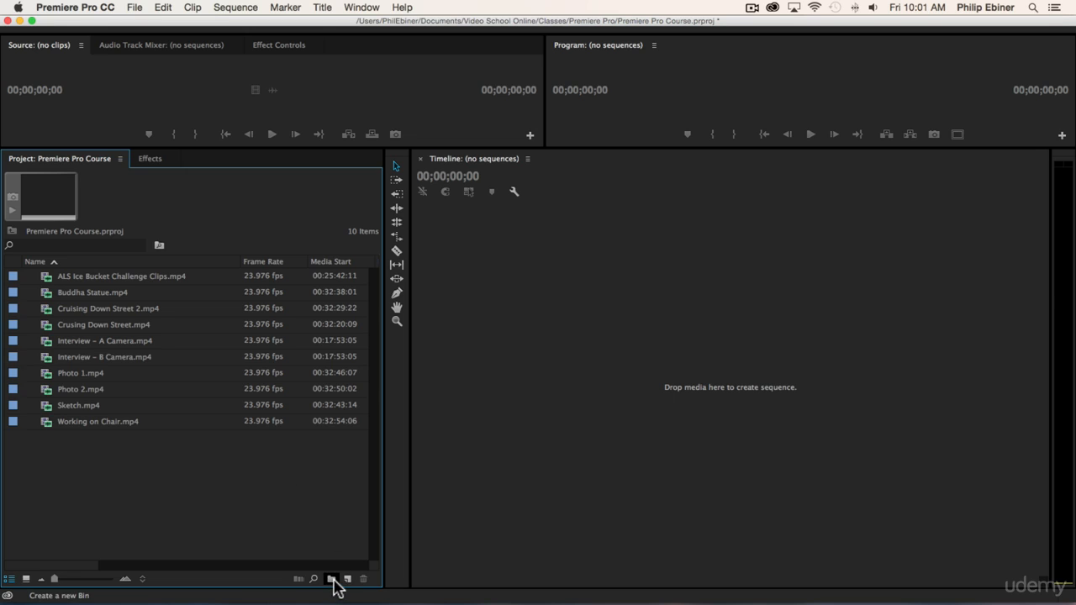
pyautogui.rightClick(58, 484)
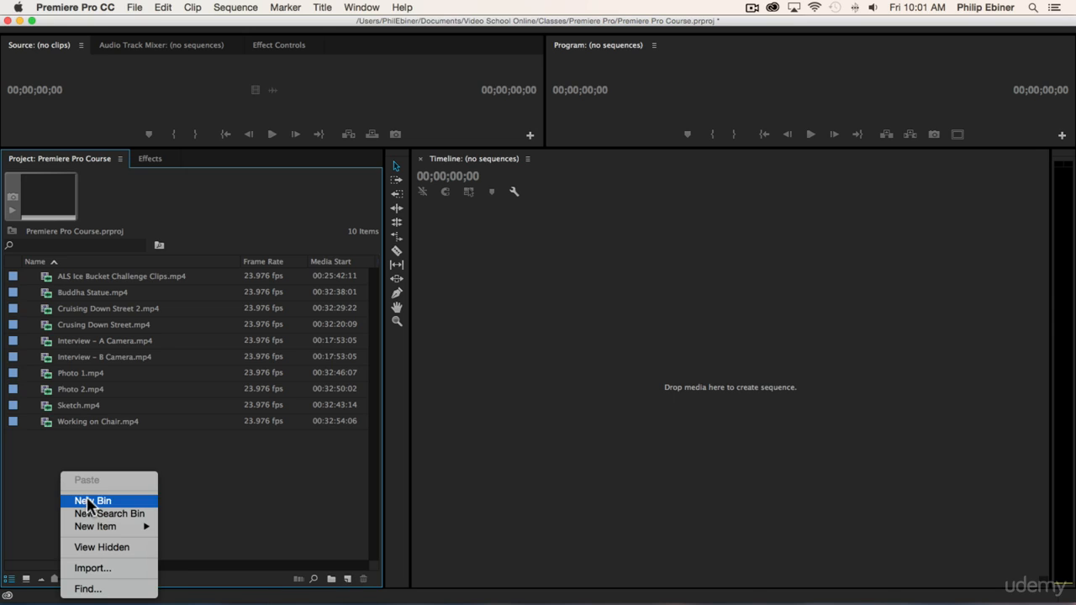
pyautogui.click(251, 467)
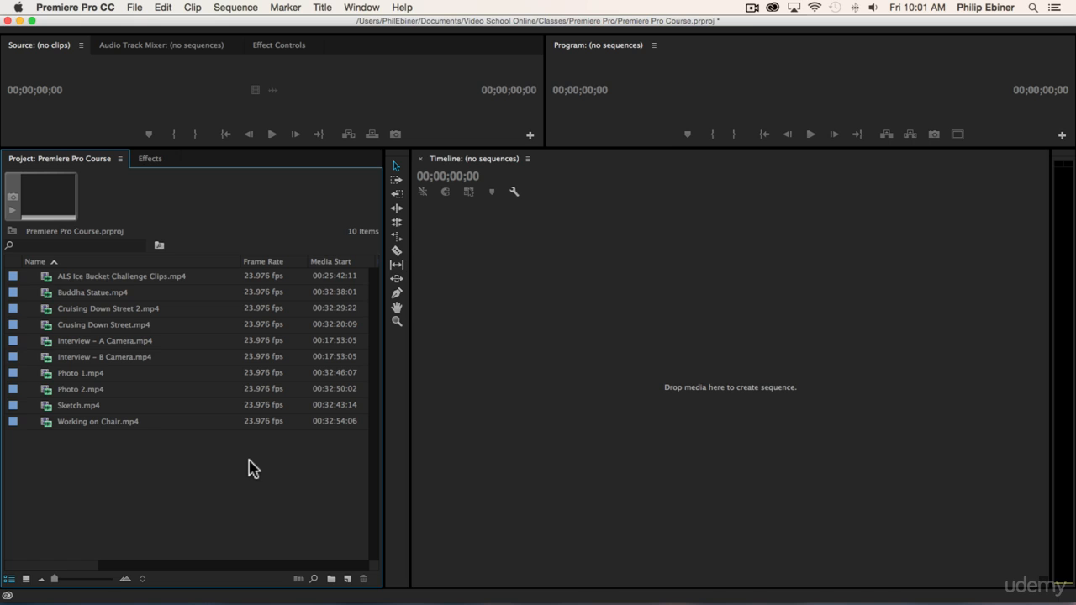
pyautogui.press('super+b')
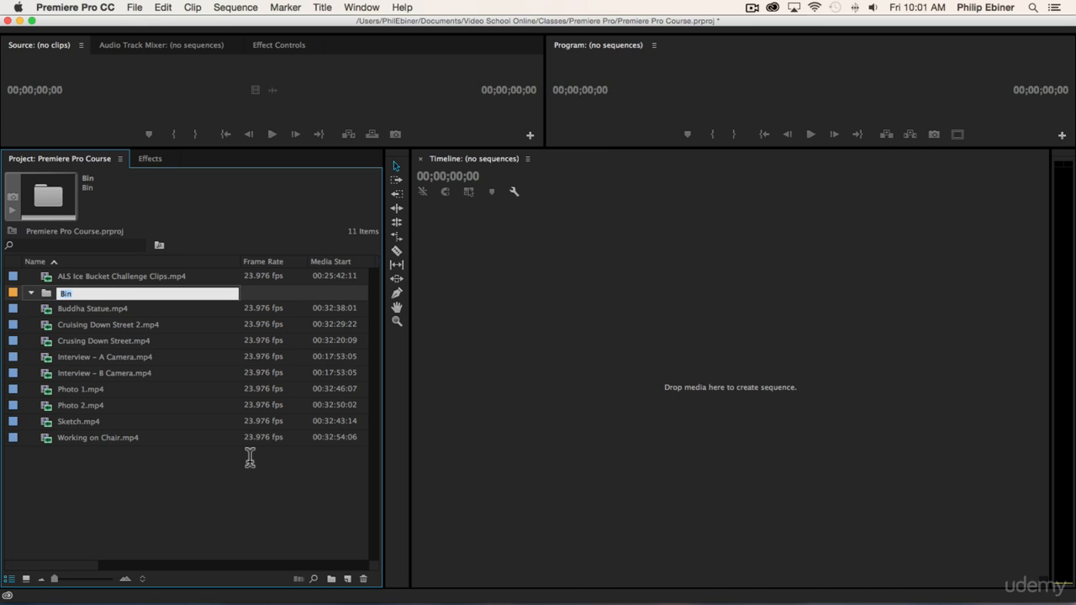
pyautogui.write('Video')
pyautogui.press('Tab')
pyautogui.click(70, 293)
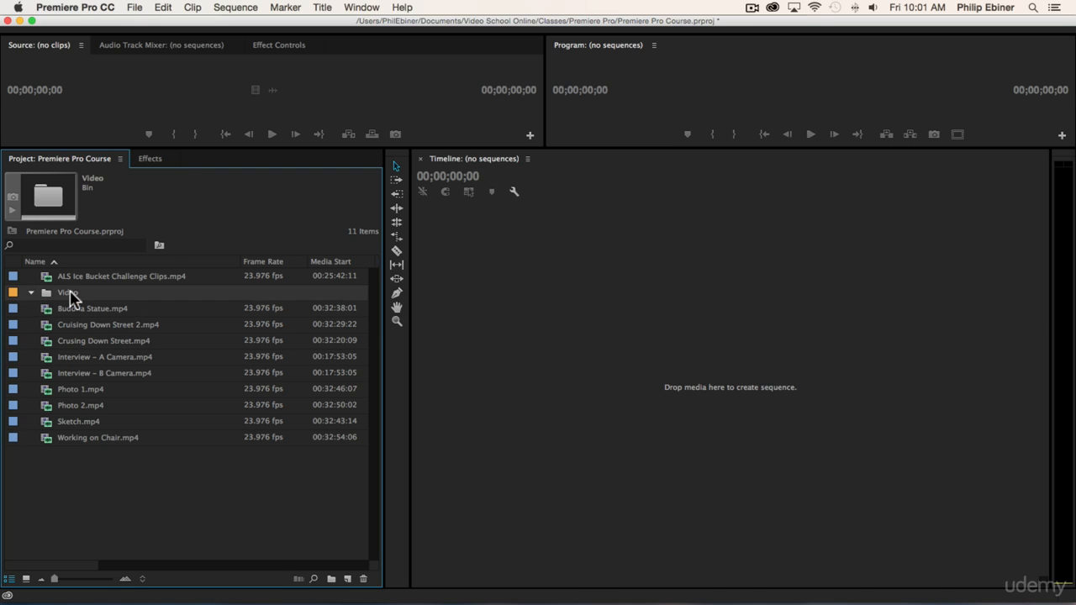
# Step: Move all the imported video clips into the Video bin
pyautogui.click(119, 309)
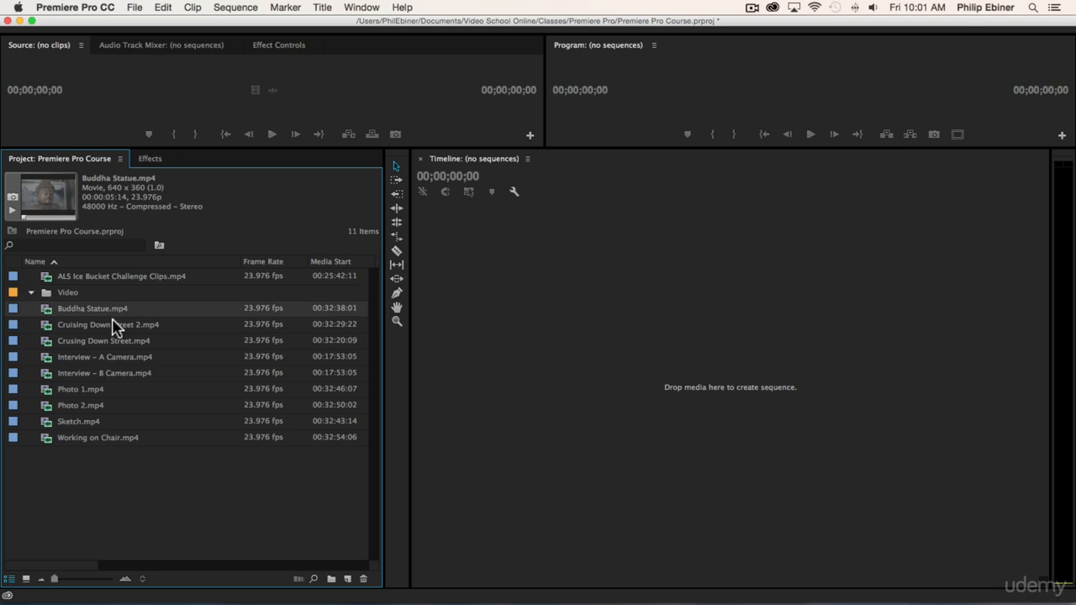
pyautogui.keyDown('shift'); pyautogui.click(85, 435); pyautogui.keyUp('shift')
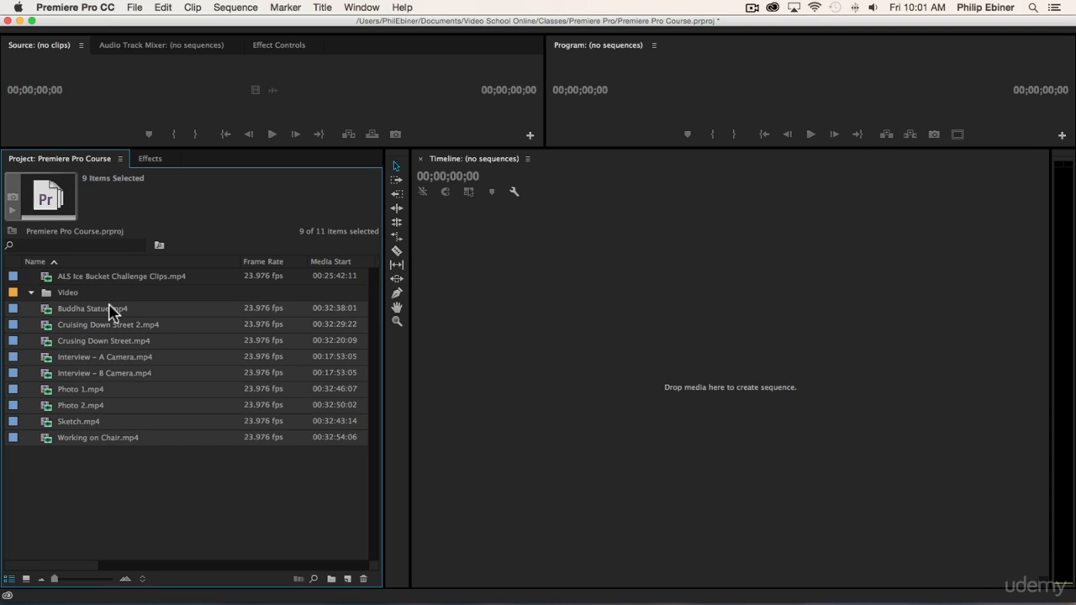
pyautogui.moveTo(75, 293); pyautogui.dragTo(66, 293)
# Step: Expand the Video bin to check the clips inside and leave it collapsed
pyautogui.click(30, 278)
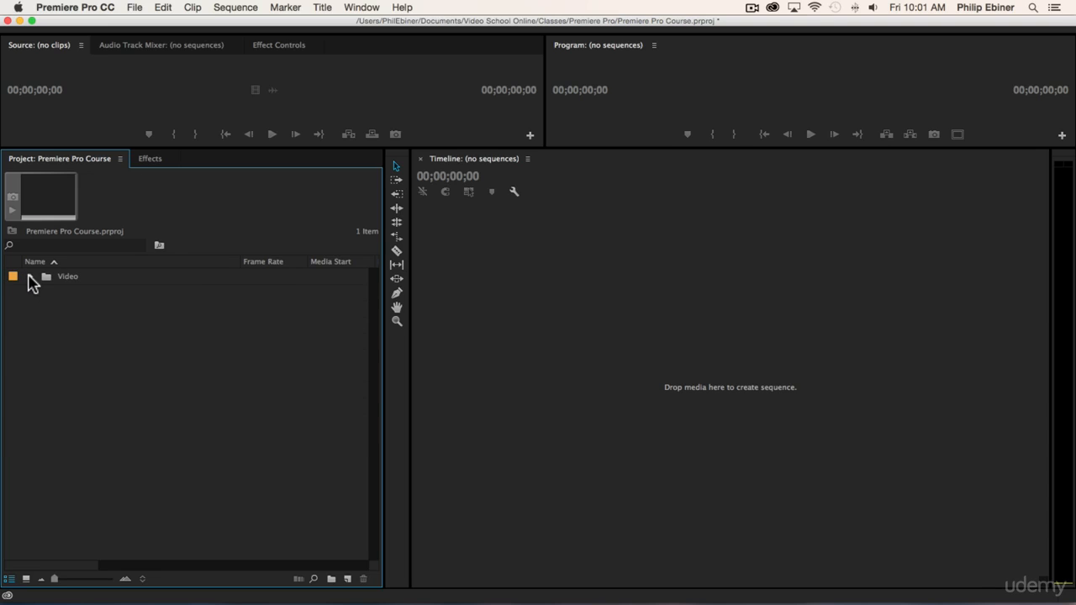
pyautogui.click(30, 278)
pyautogui.click(30, 279)
pyautogui.click(29, 278)
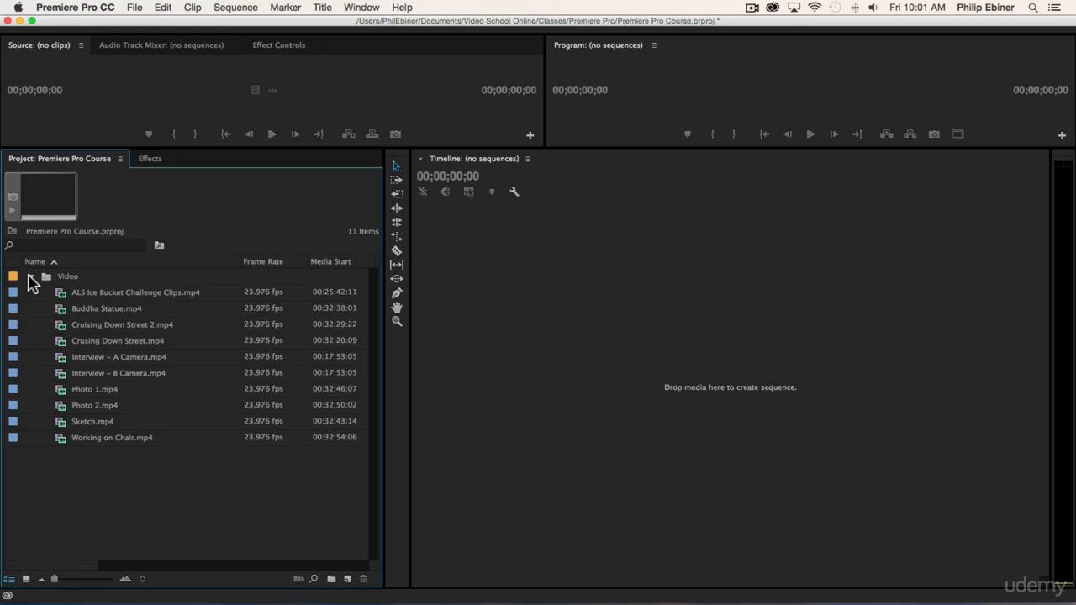
pyautogui.click(30, 278)
pyautogui.click(29, 278)
pyautogui.click(29, 278)
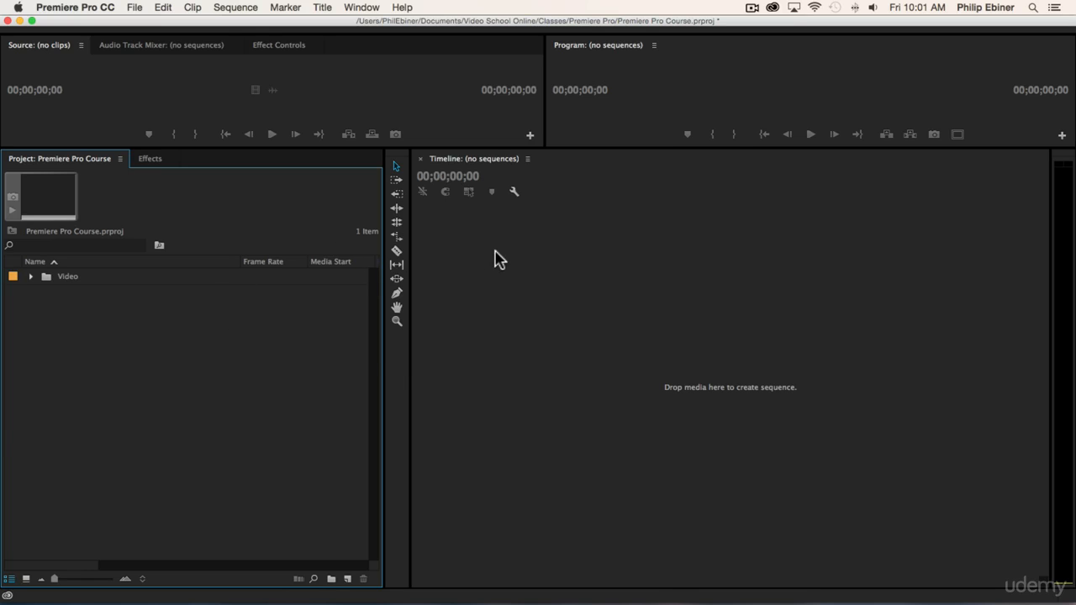
# Step: Switch to Finder with the Premiere Pro course folder open
pyautogui.press('super+Tab')
pyautogui.press('super+Tab')
pyautogui.press('super+Tab')
pyautogui.press('super+Tab')
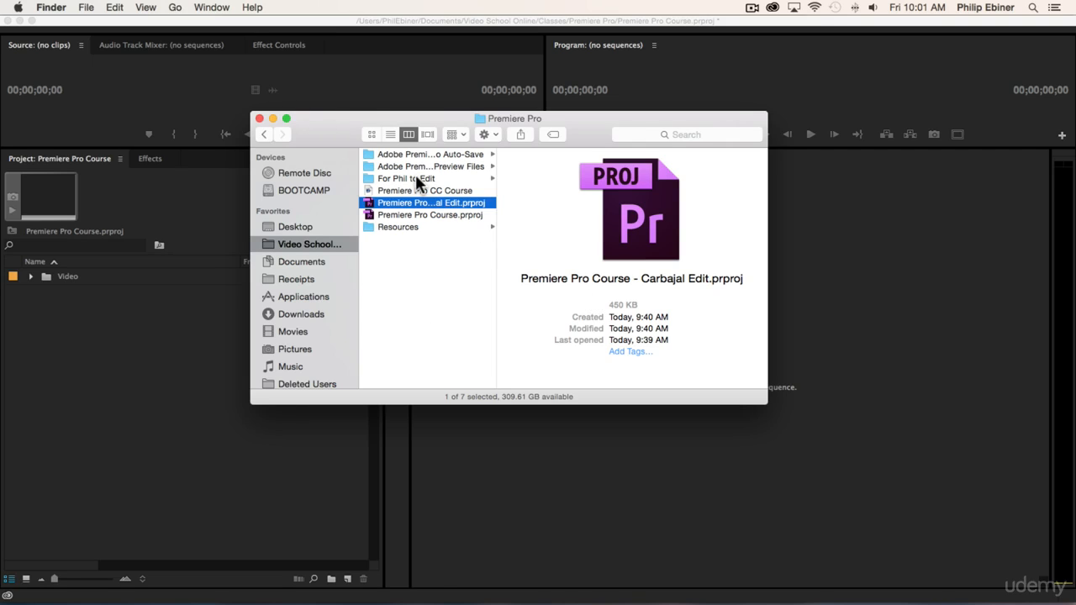
pyautogui.press('super+Tab')
pyautogui.press('super+Tab')
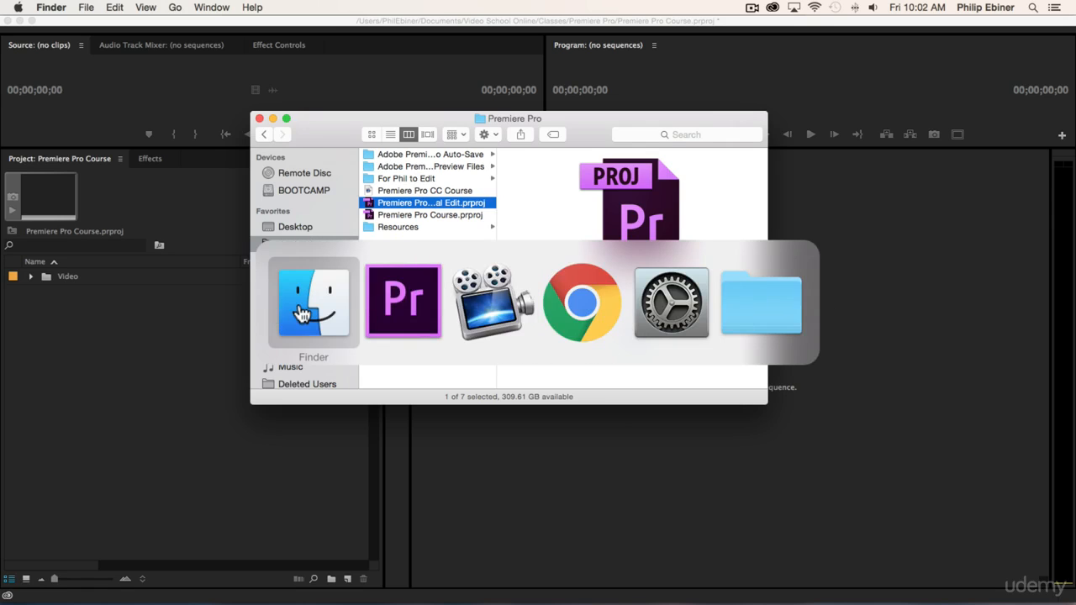
# Step: Import the Photos folder from the course's Resources folder in Finder into the Premiere Pro project as a bin
pyautogui.click(280, 314)
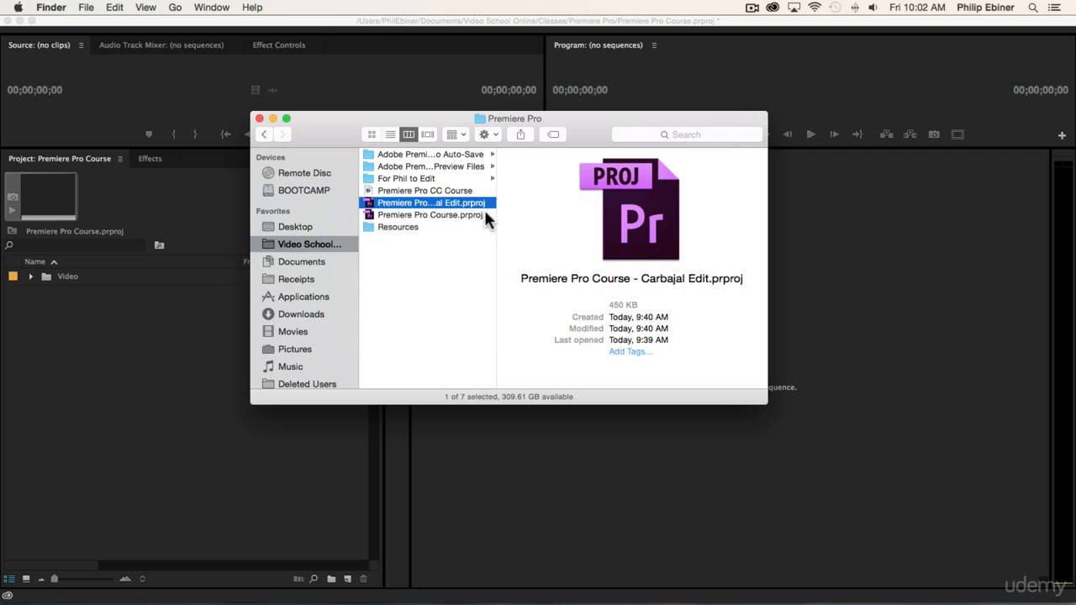
pyautogui.click(433, 226)
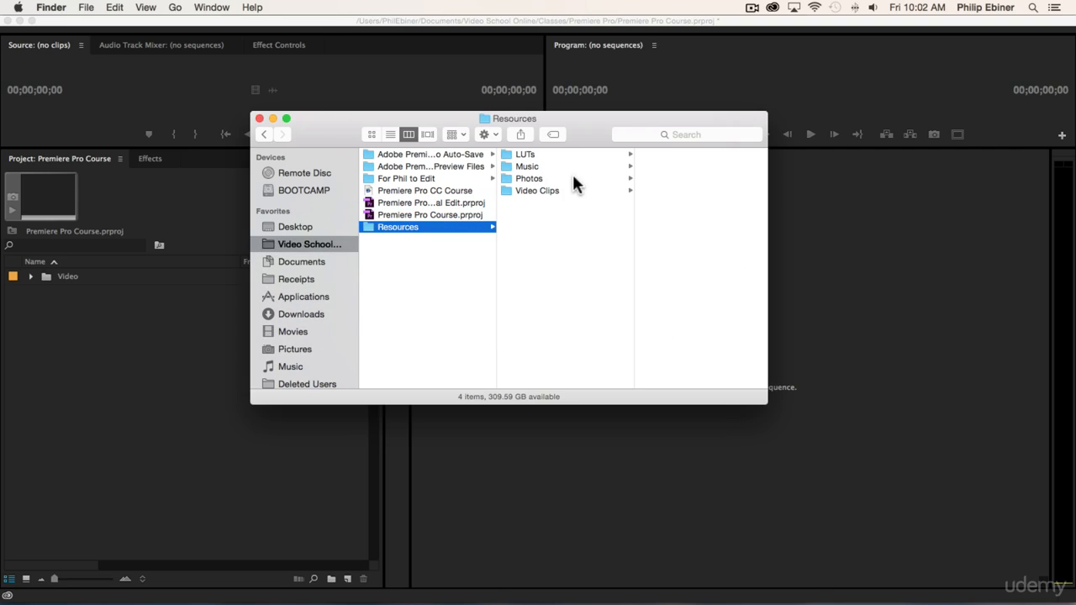
pyautogui.click(535, 190)
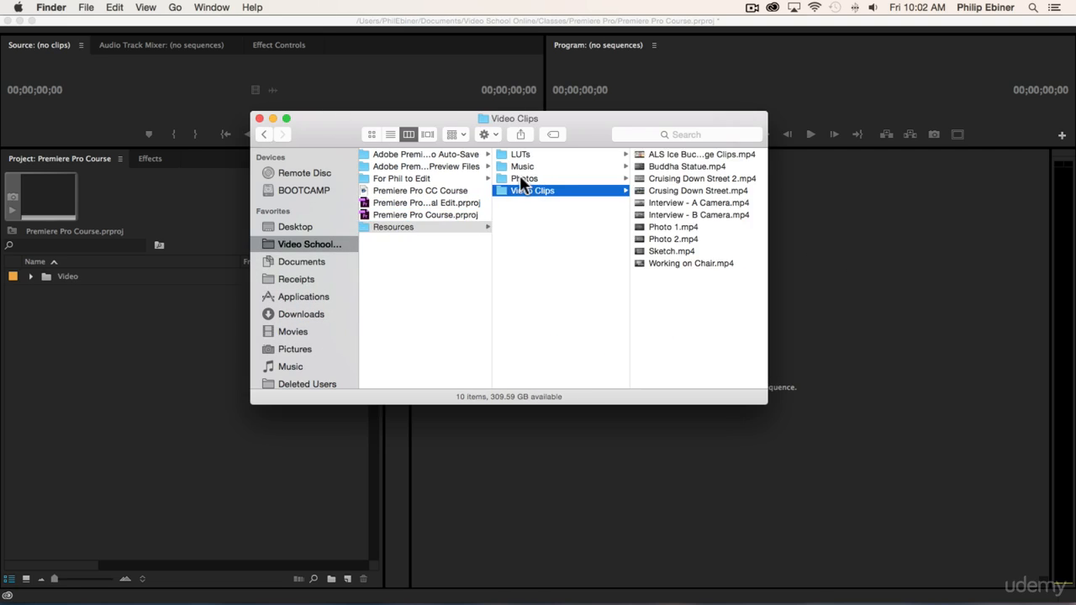
pyautogui.click(519, 177)
pyautogui.moveTo(521, 185); pyautogui.dragTo(134, 364)
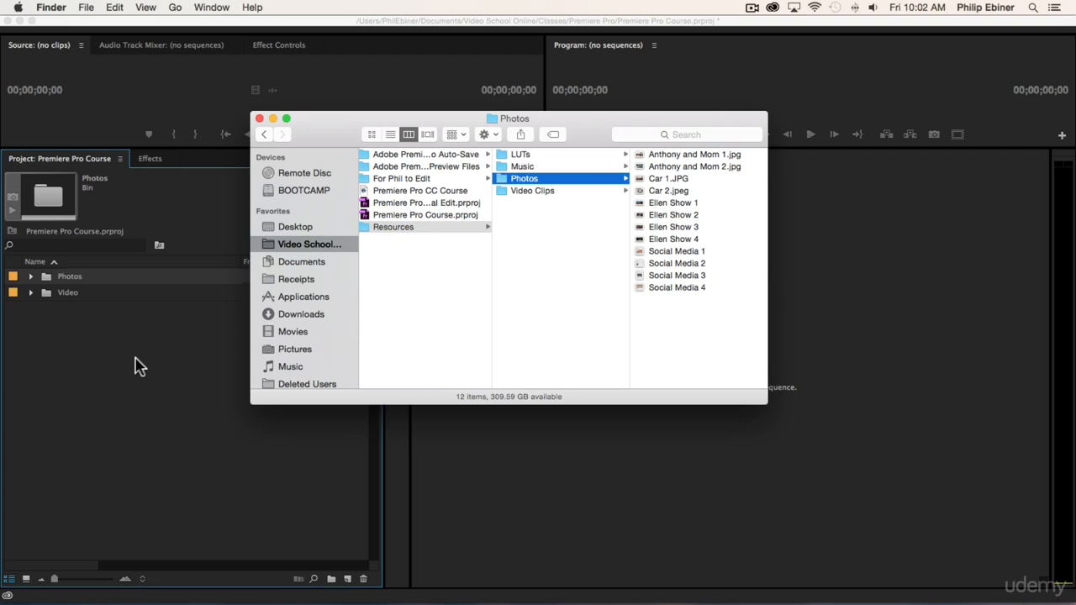
pyautogui.click(60, 346)
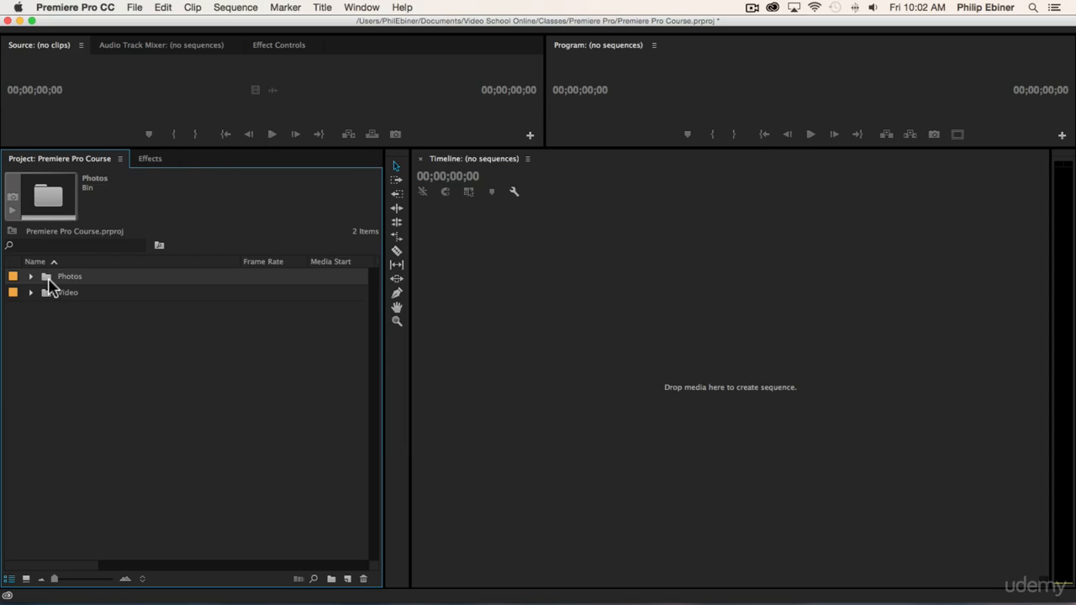
# Step: Import the Music folder from Finder into the project and check the tracks in its bin, leaving it collapsed
pyautogui.press('super+Tab')
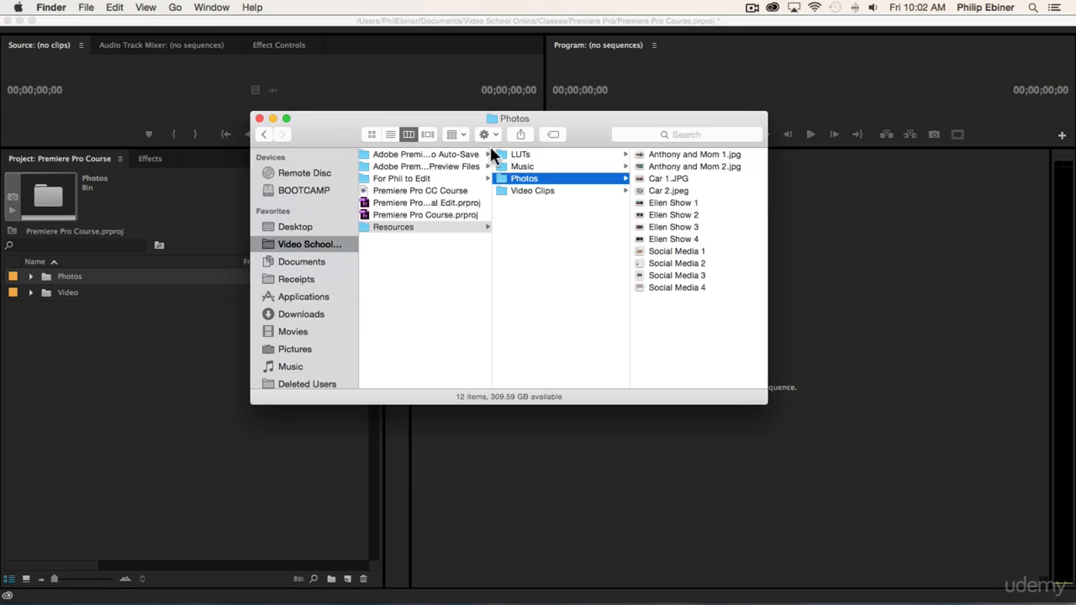
pyautogui.moveTo(521, 167); pyautogui.dragTo(61, 375)
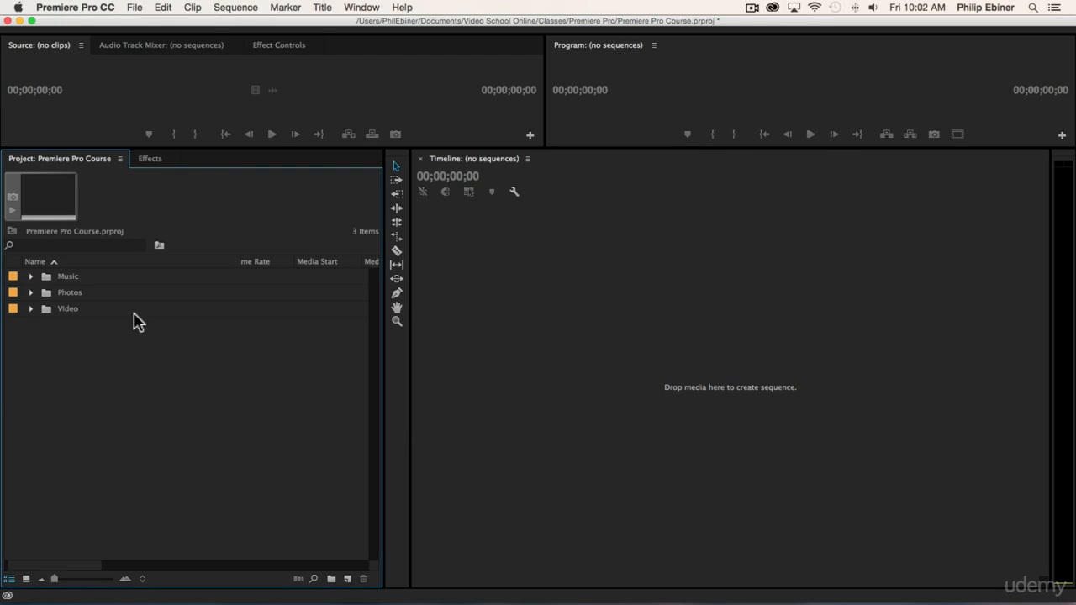
pyautogui.click(31, 276)
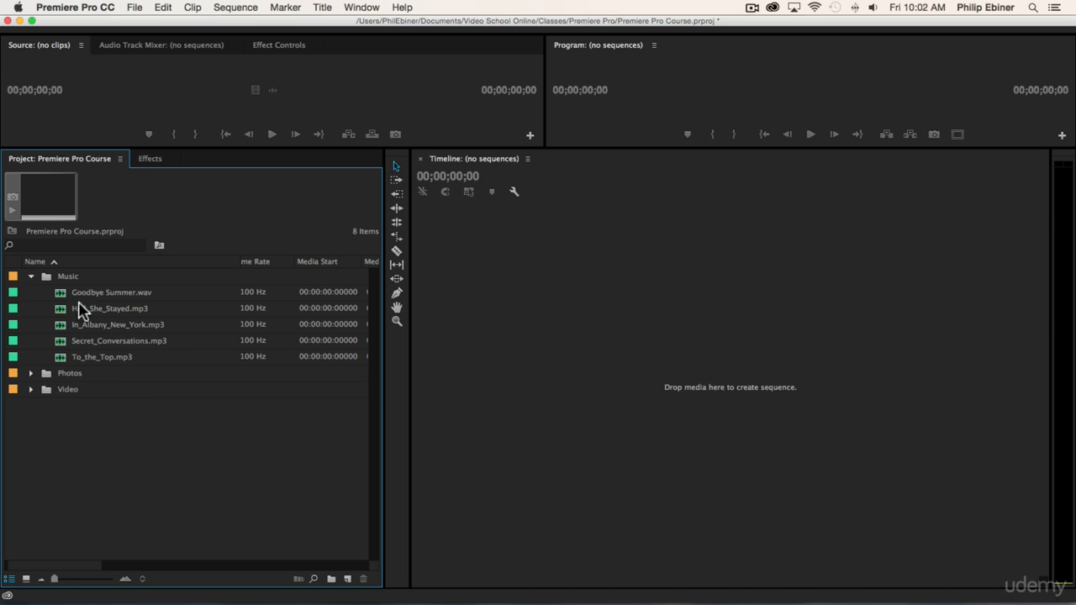
pyautogui.click(31, 276)
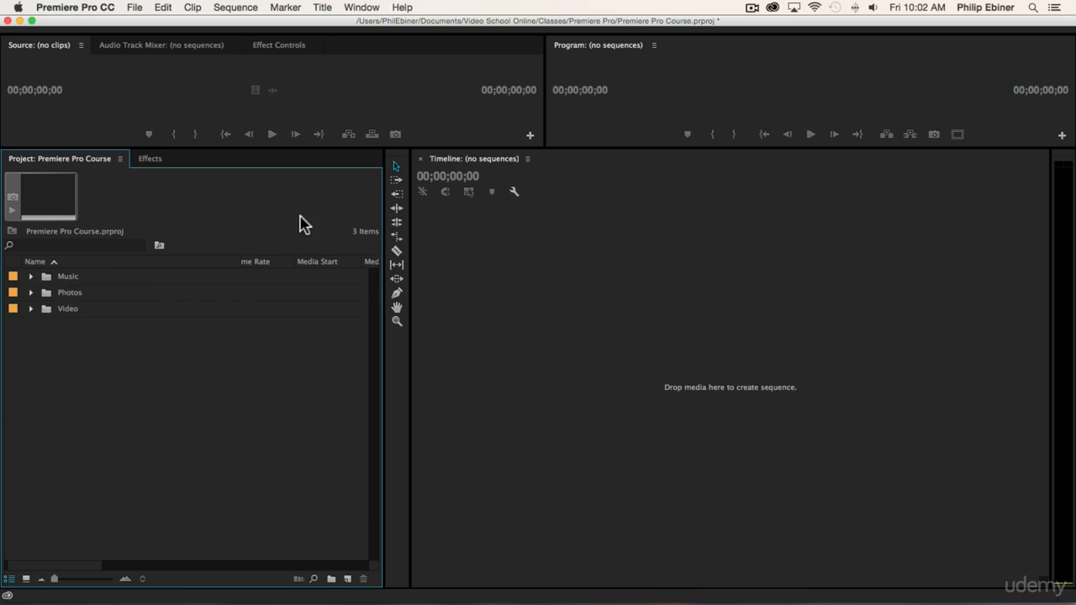
# Step: Switch to Finder to look inside the LUTs folder in Resources and return to Premiere Pro
pyautogui.press('super+Tab')
pyautogui.click(411, 300)
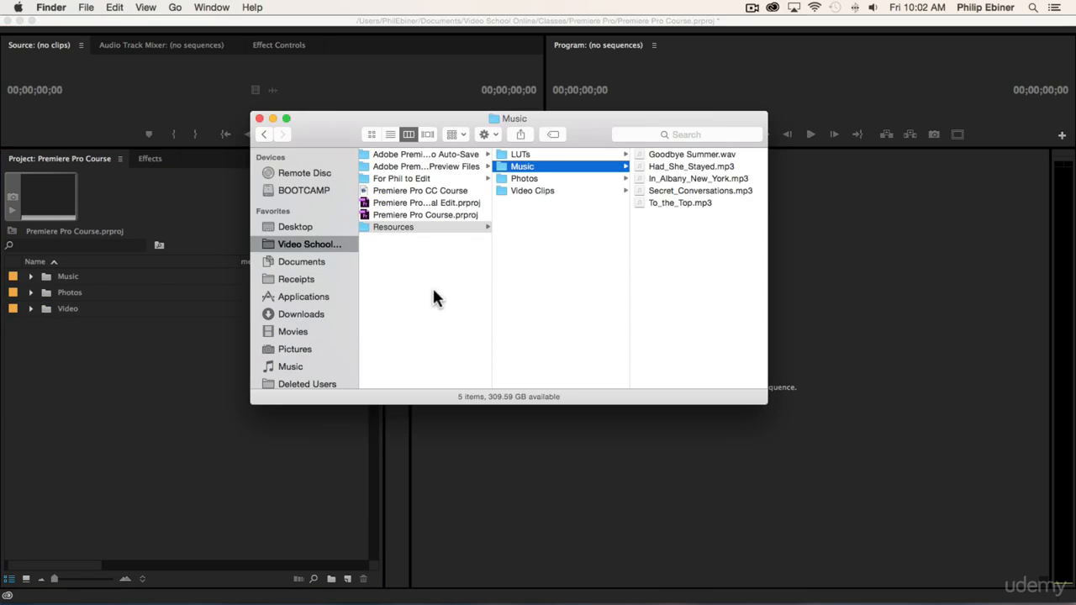
pyautogui.click(523, 154)
pyautogui.click(152, 394)
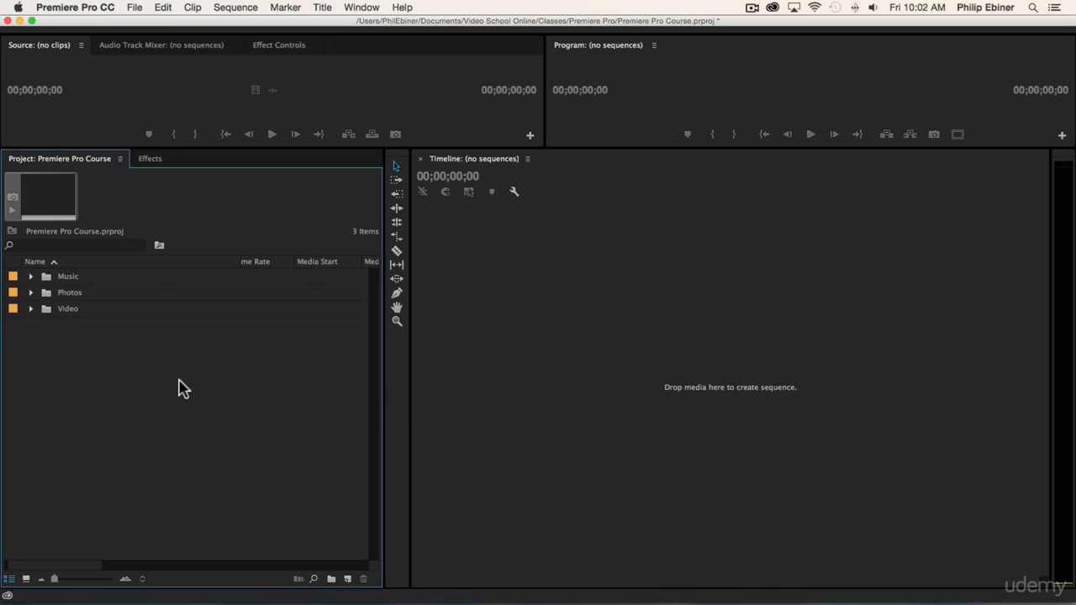
# Step: Create a new bin inside the Video bin and name it broll
pyautogui.click(31, 309)
pyautogui.click(65, 310)
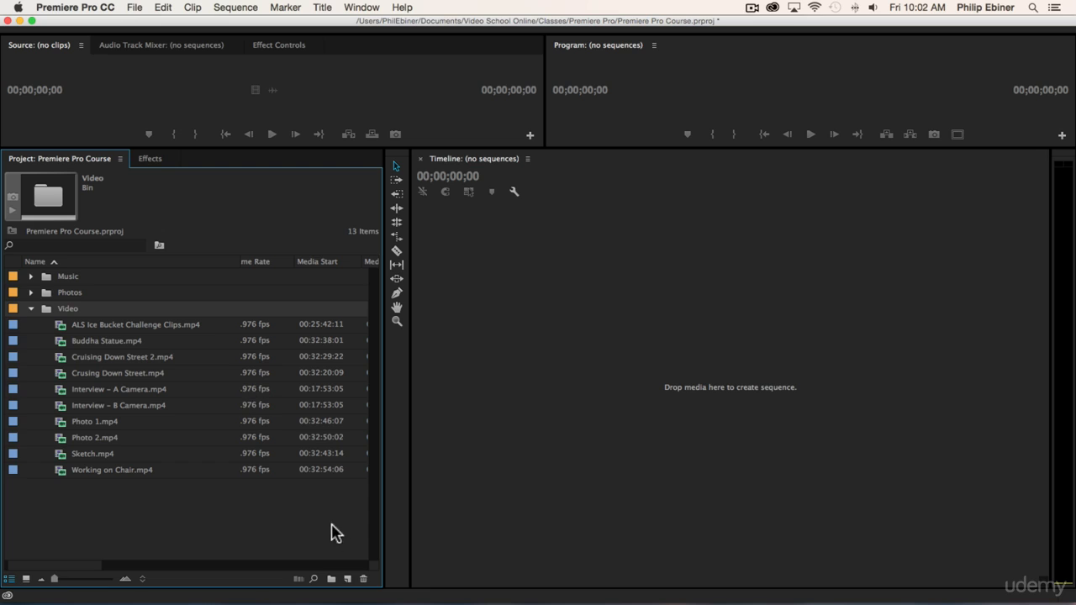
pyautogui.click(332, 580)
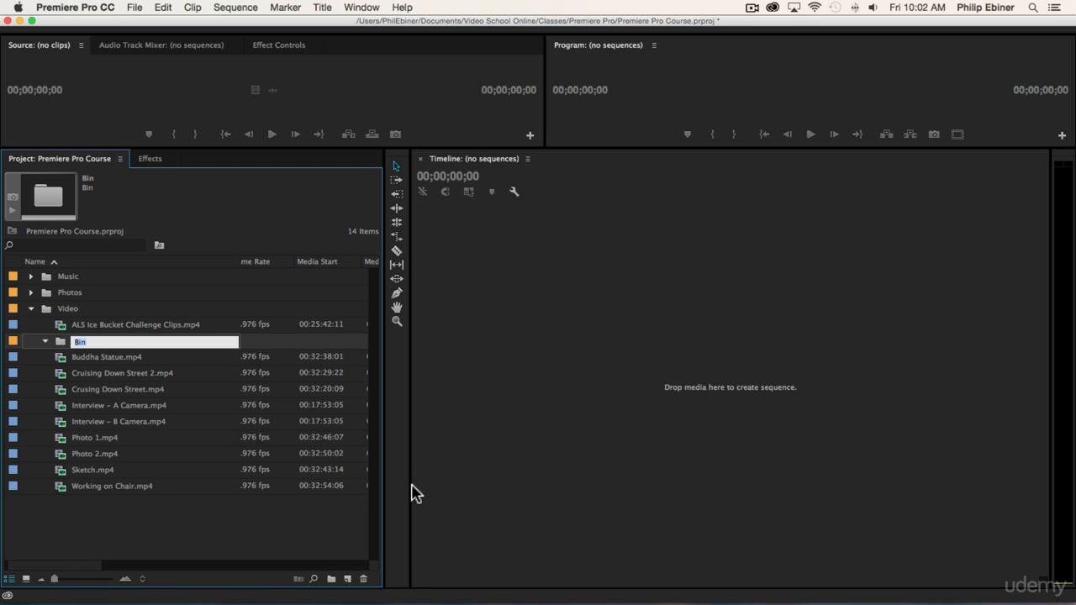
pyautogui.write('broll')
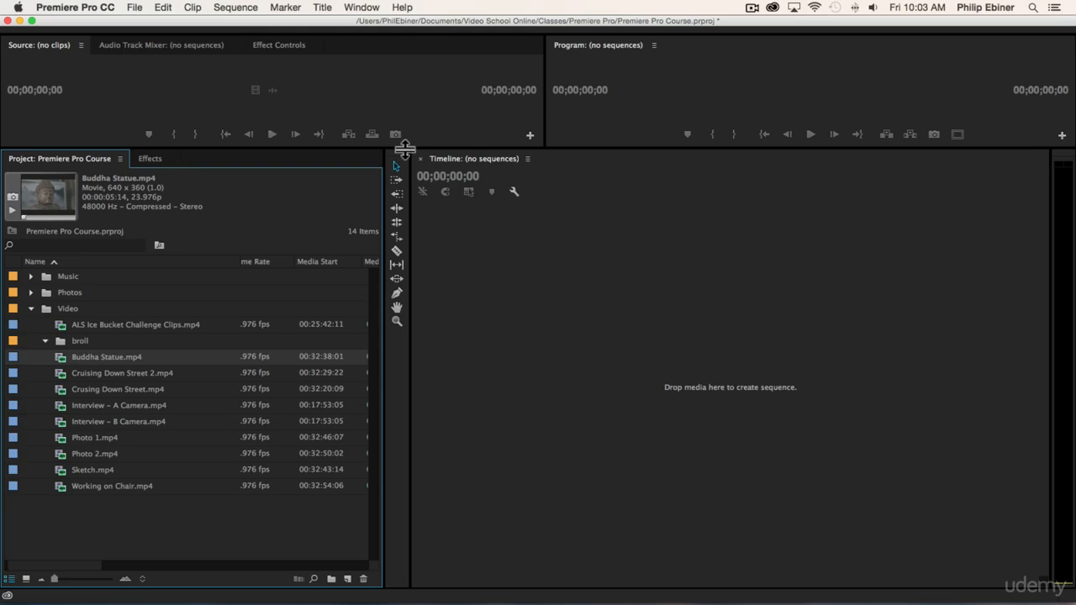
# Step: Make the Source monitor taller and preview the Interview – A Camera and Interview – B Camera clips, skimming through the B Camera clip
pyautogui.moveTo(404, 148); pyautogui.dragTo(476, 303)
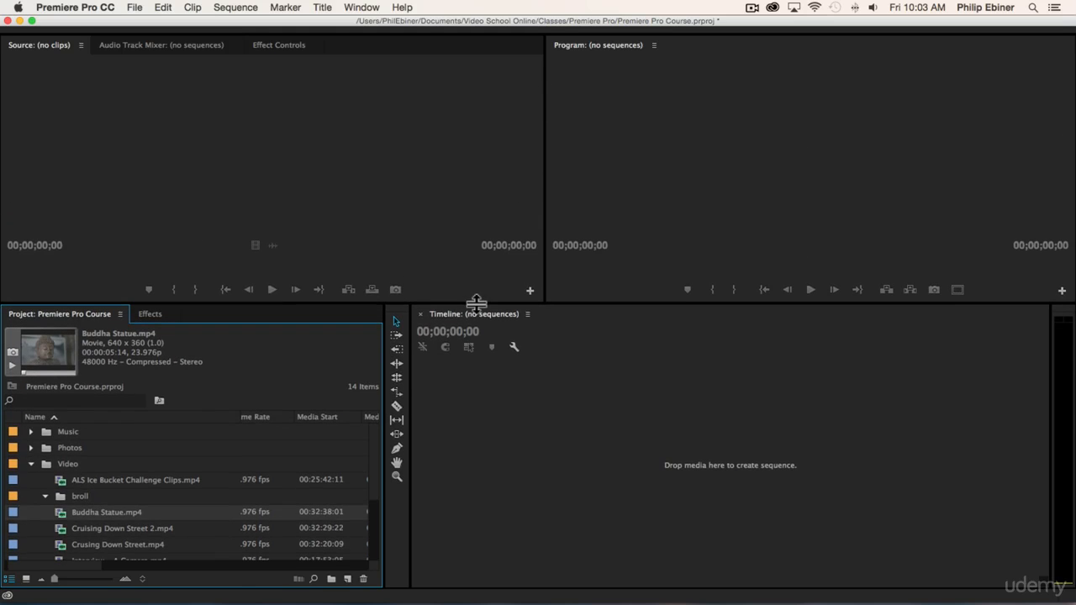
pyautogui.scroll(-5, 265, 449)
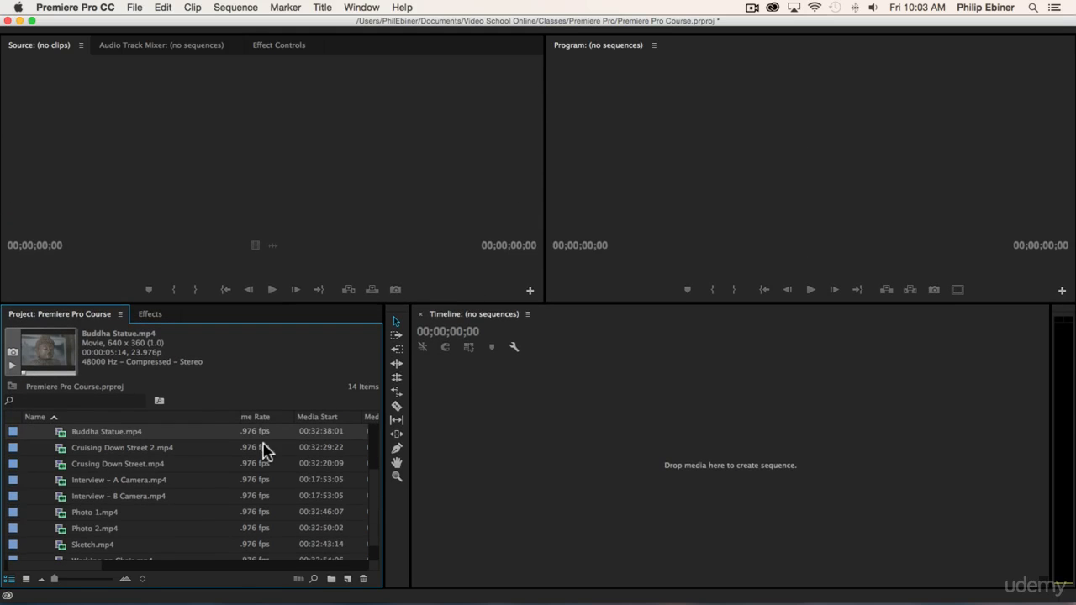
pyautogui.doubleClick(127, 479)
pyautogui.doubleClick(144, 495)
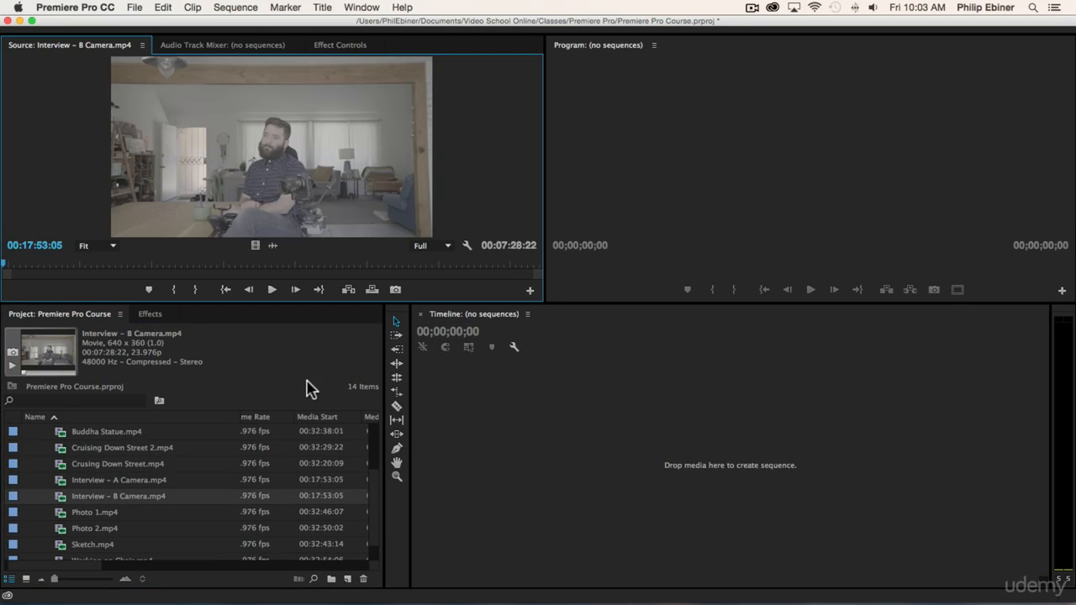
pyautogui.moveTo(141, 265); pyautogui.dragTo(265, 263)
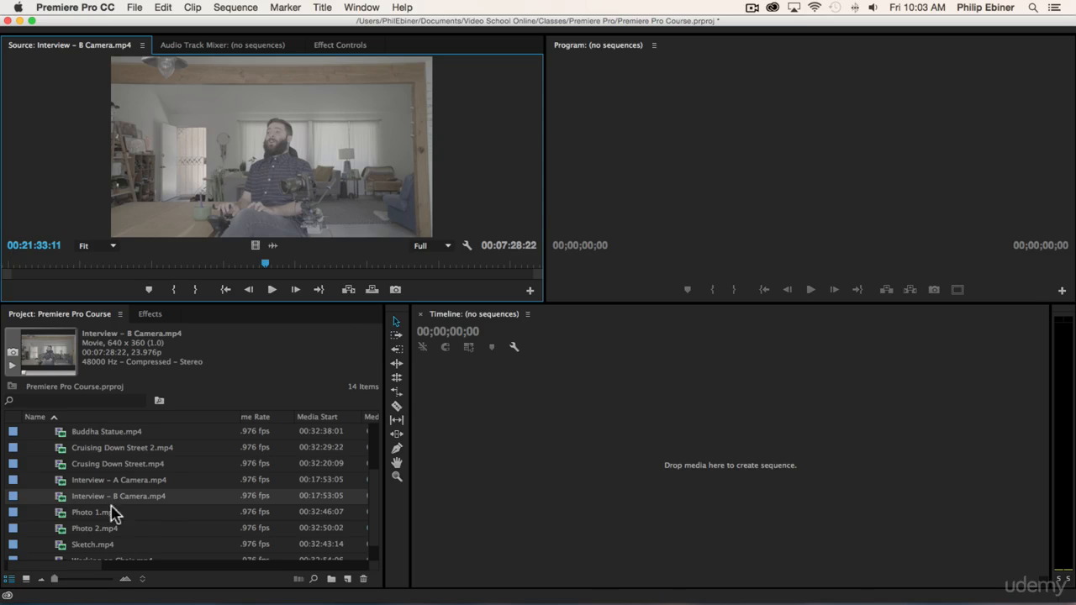
# Step: Open Cruising Down Street 2.mp4 in the Source monitor and play part of it
pyautogui.scroll(2, 109, 495)
pyautogui.scroll(-1, 110, 480)
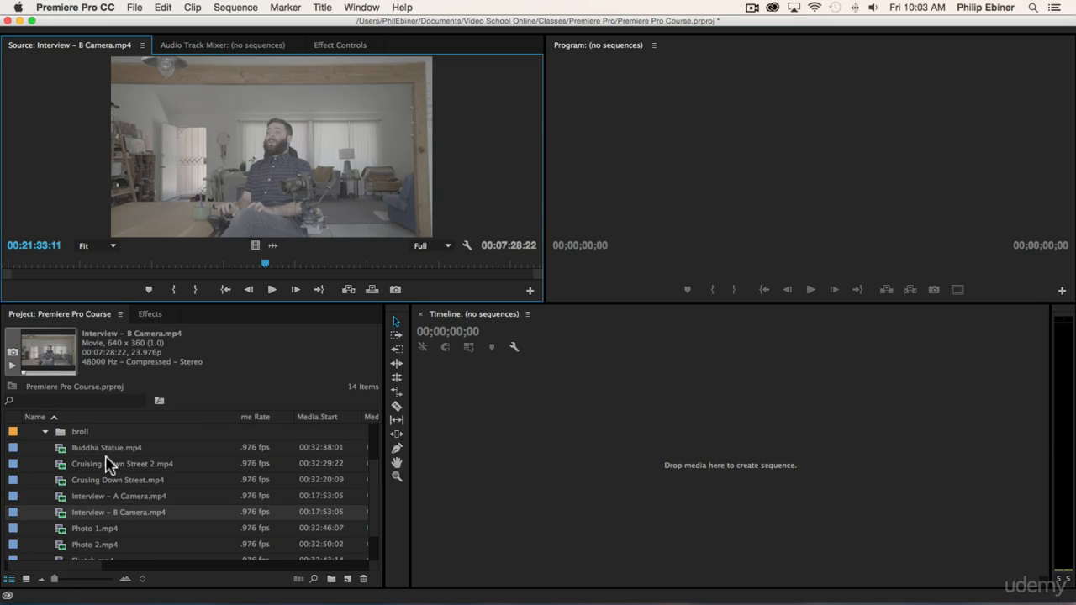
pyautogui.doubleClick(107, 464)
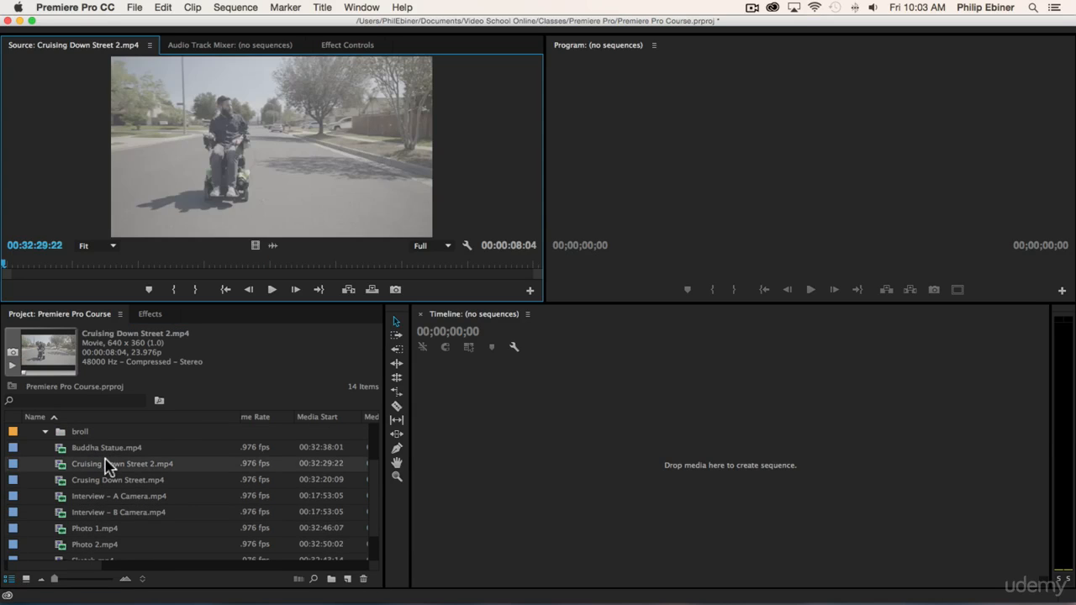
pyautogui.click(271, 289)
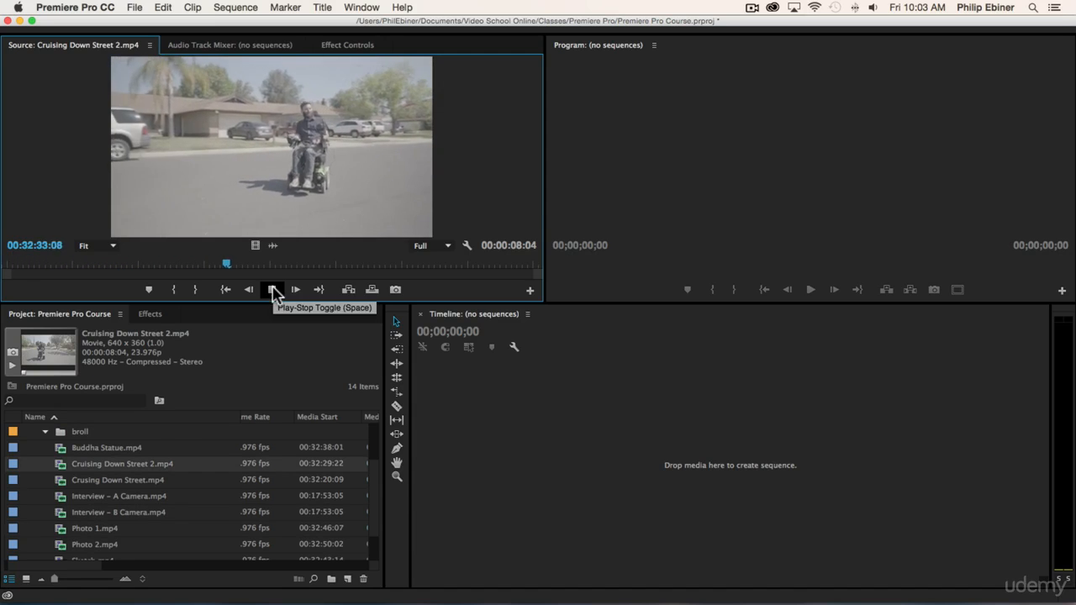
pyautogui.click(272, 290)
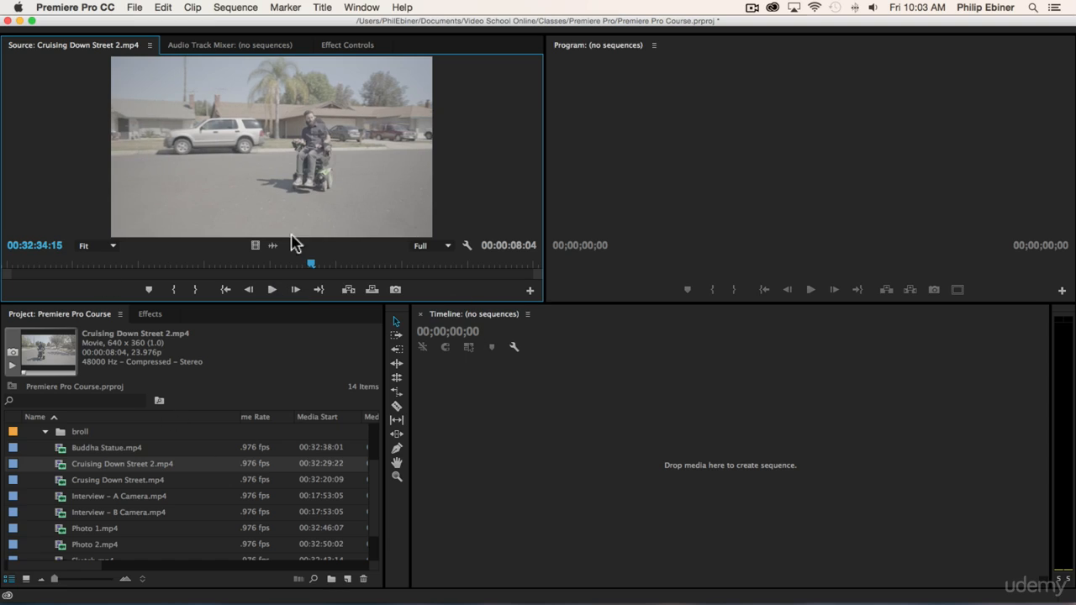
# Step: Move Buddha Statue.mp4, Cruising Down Street 2.mp4 and Crusing Down Street.mp4 into the broll bin
pyautogui.scroll(2, 127, 446)
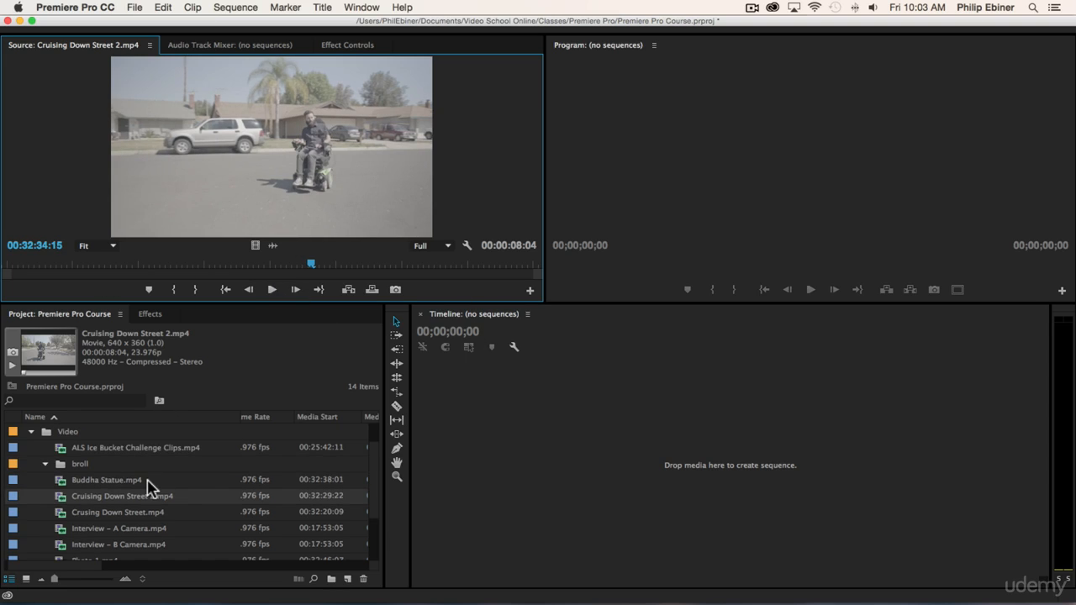
pyautogui.click(126, 512)
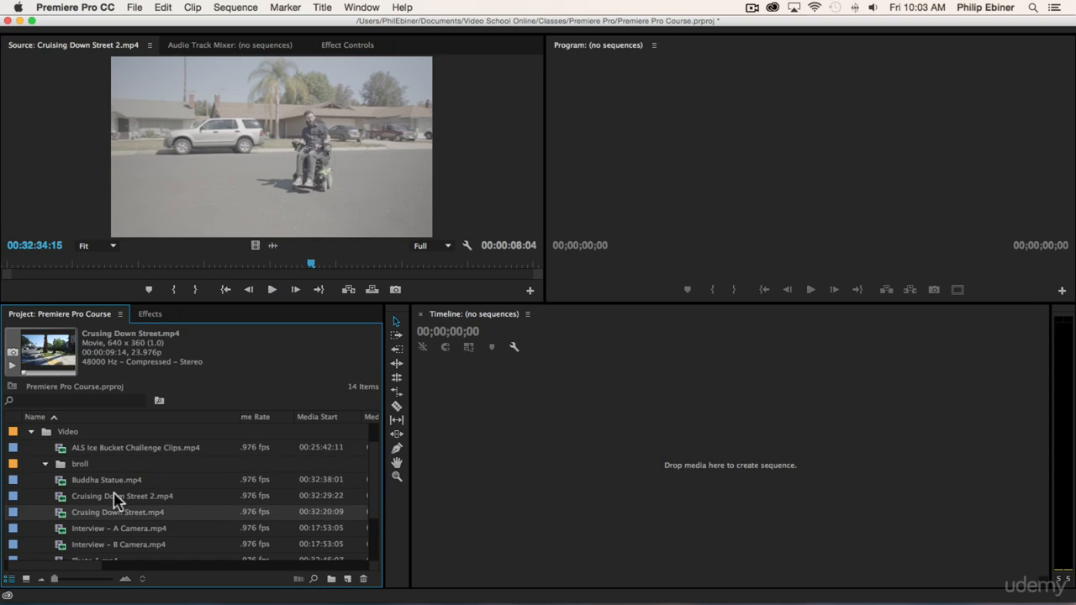
pyautogui.keyDown('shift'); pyautogui.click(112, 480); pyautogui.keyUp('shift')
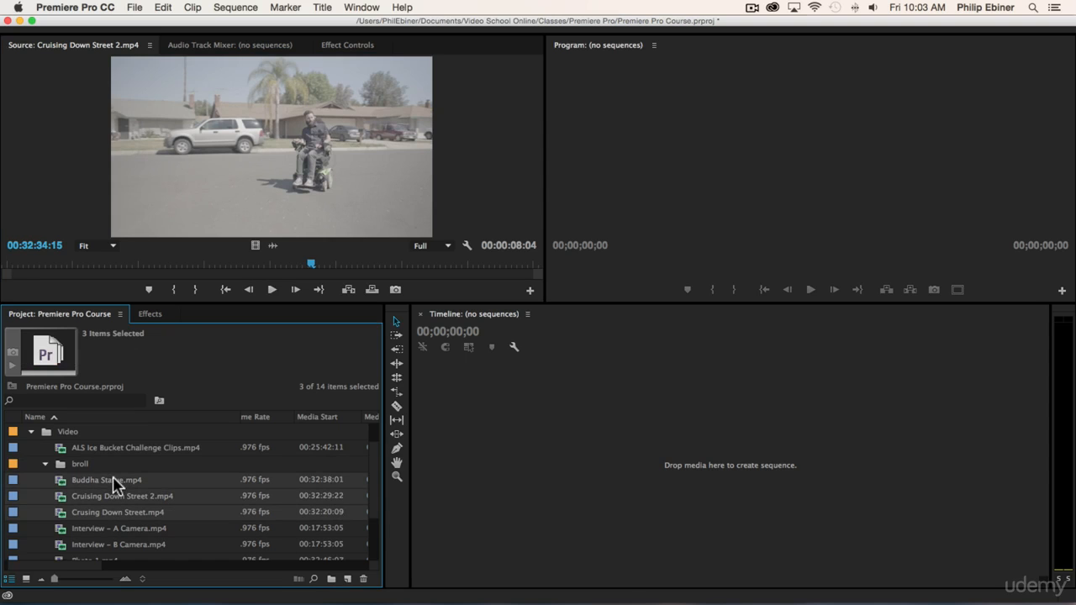
pyautogui.moveTo(113, 480); pyautogui.dragTo(76, 466)
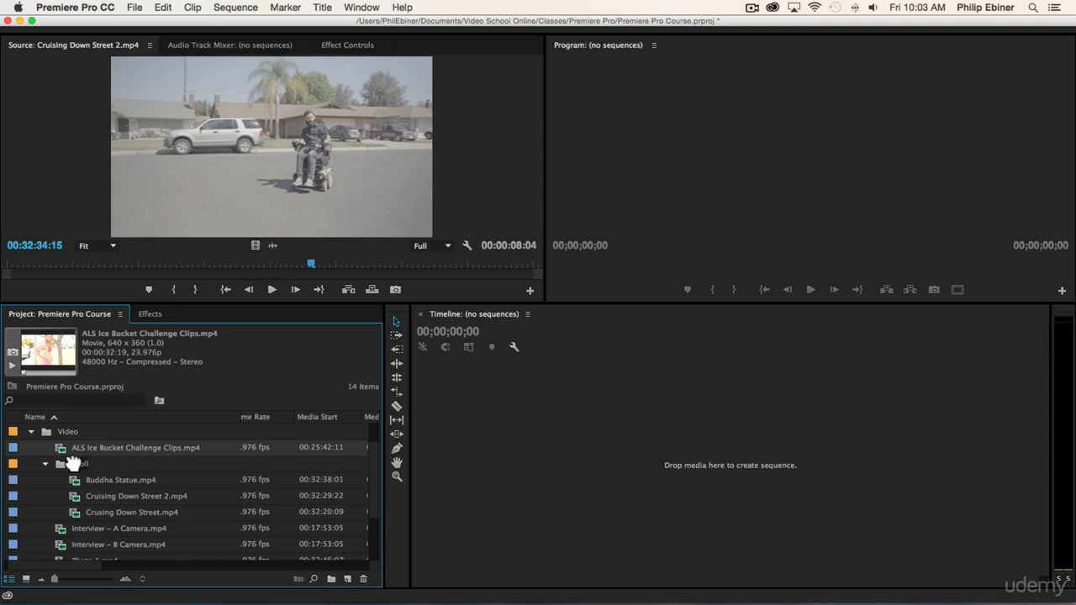
# Step: Move the ALS Ice Bucket Challenge Clips, Photo 1, Photo 2, Sketch and Working on Chair clips into the broll bin and collapse it
pyautogui.scroll(-4, 152, 473)
pyautogui.click(99, 544)
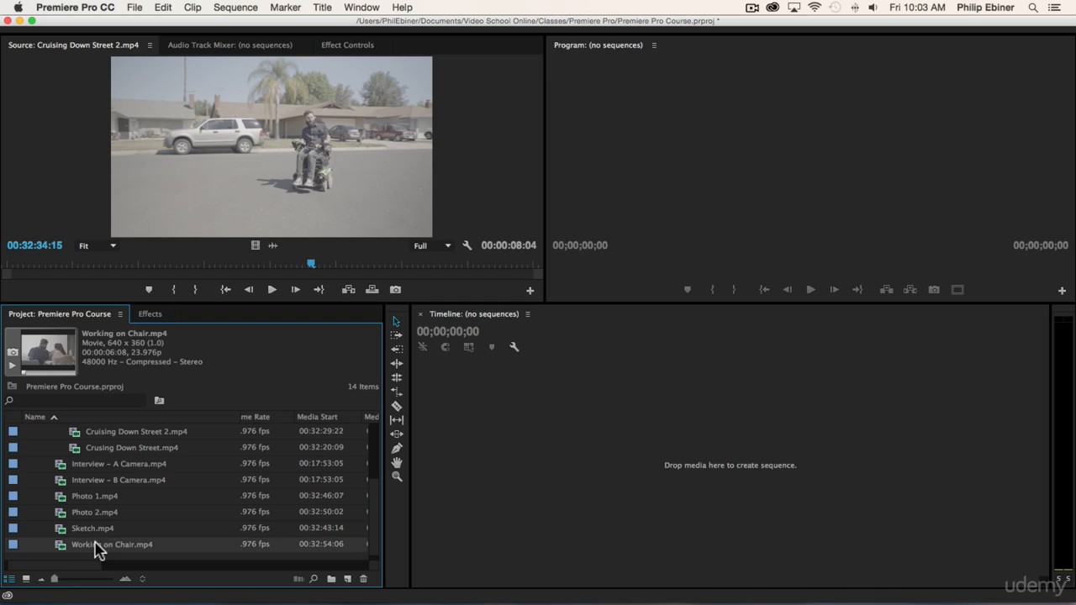
pyautogui.keyDown('shift'); pyautogui.click(112, 497); pyautogui.keyUp('shift')
pyautogui.scroll(5, 113, 500)
pyautogui.scroll(-2, 110, 516)
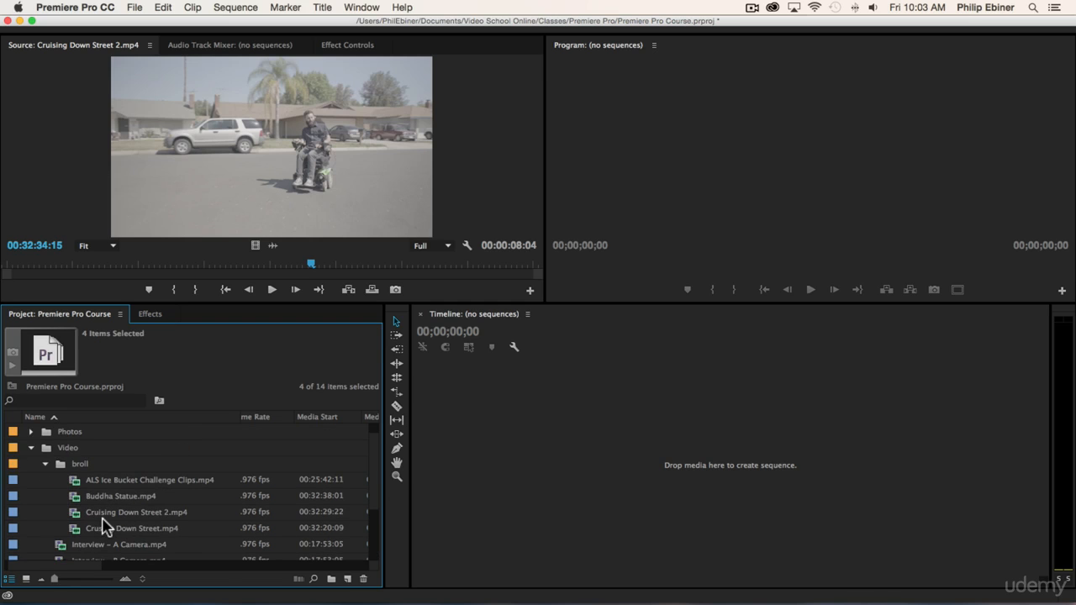
pyautogui.moveTo(89, 560); pyautogui.dragTo(105, 454)
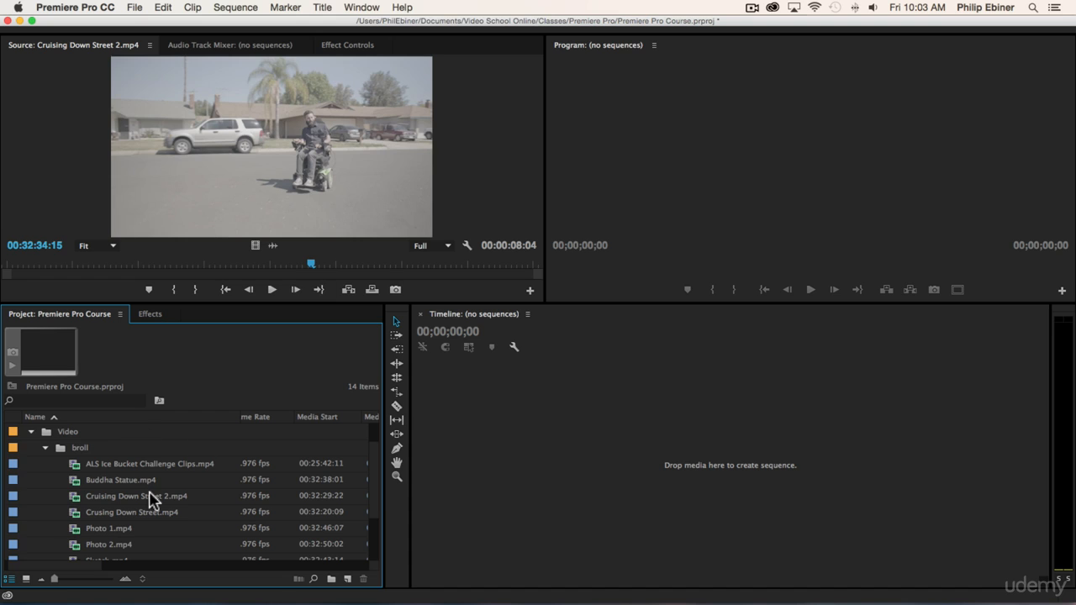
pyautogui.click(46, 448)
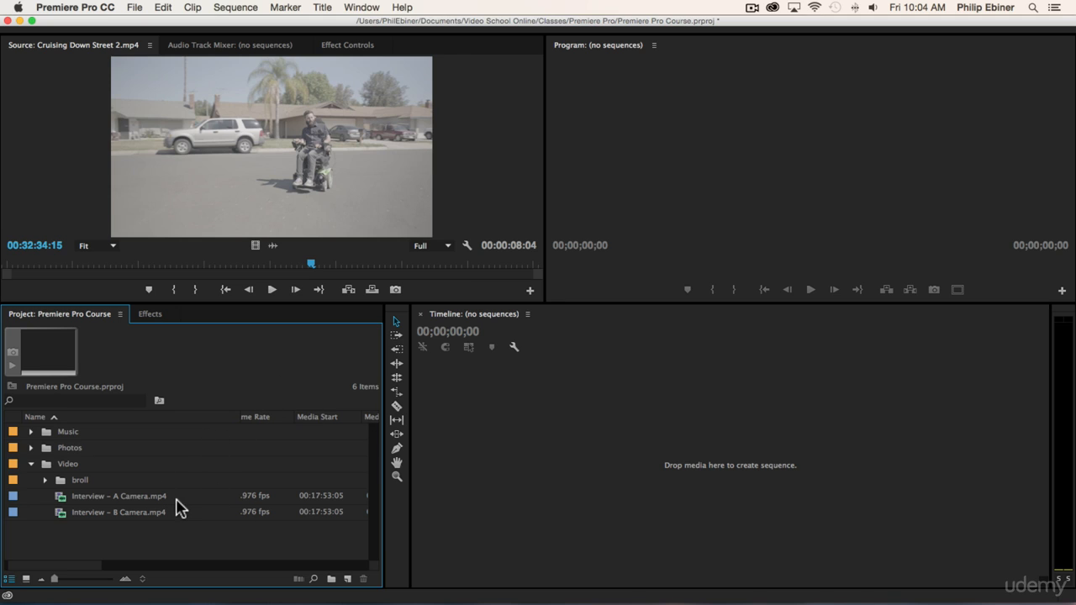
# Step: Create another bin inside the Video bin and name it interview
pyautogui.click(61, 464)
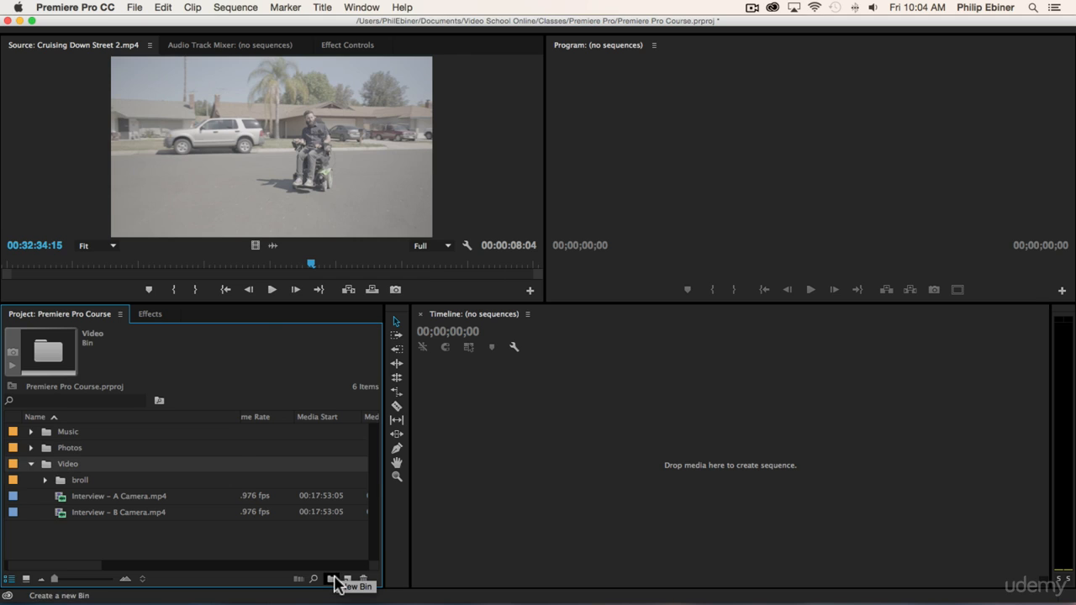
pyautogui.click(333, 578)
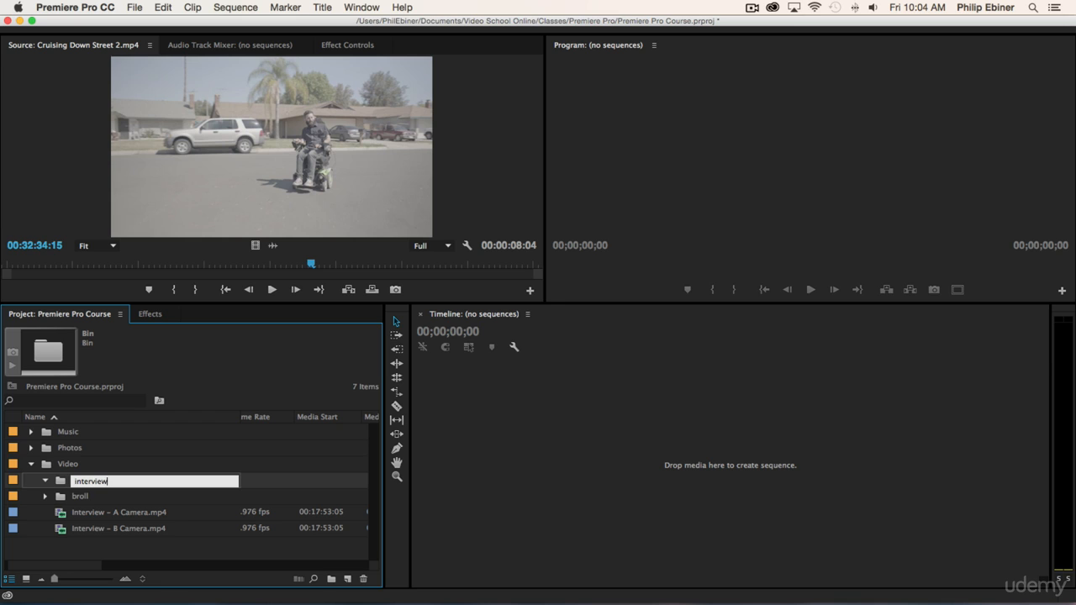
pyautogui.write('interview')
pyautogui.press('Tab')
# Step: Move the Interview – A Camera and Interview – B Camera clips into the interview bin and collapse the interview and Video bins
pyautogui.click(113, 529)
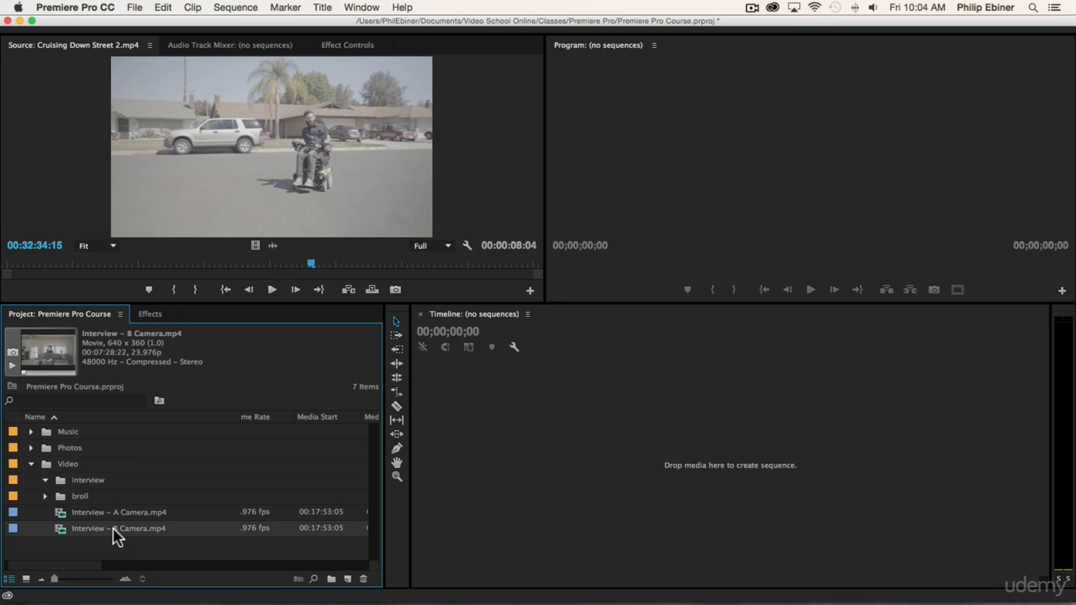
pyautogui.keyDown('shift'); pyautogui.click(125, 514); pyautogui.keyUp('shift')
pyautogui.moveTo(126, 514); pyautogui.dragTo(84, 481)
pyautogui.click(45, 480)
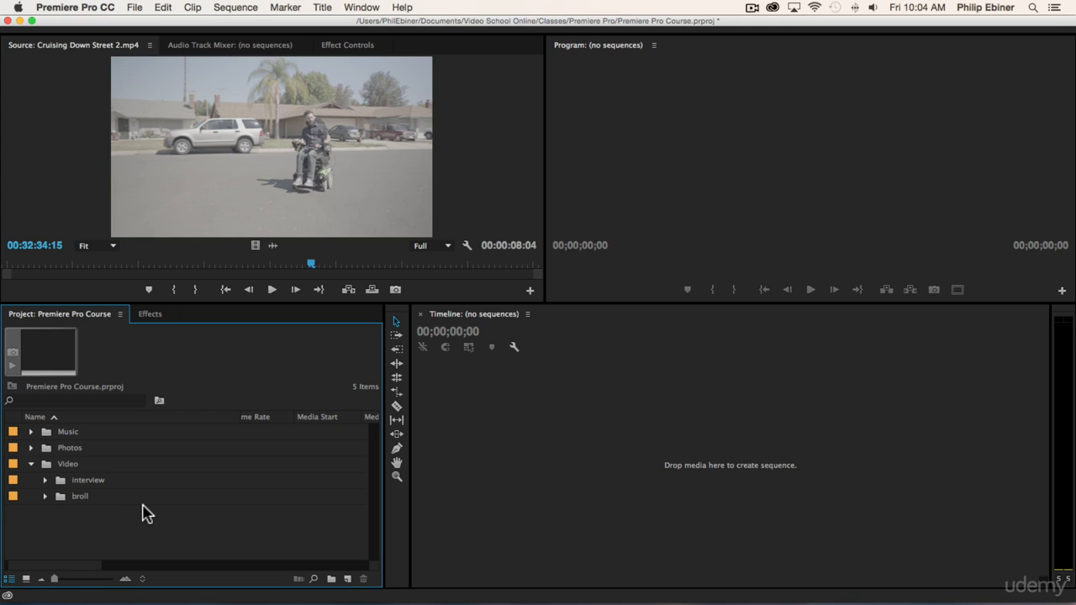
pyautogui.click(30, 464)
# Step: Switch to Finder, review the Music, Photos and Video Clips folders inside Resources, and return to Premiere Pro
pyautogui.press('super+Tab')
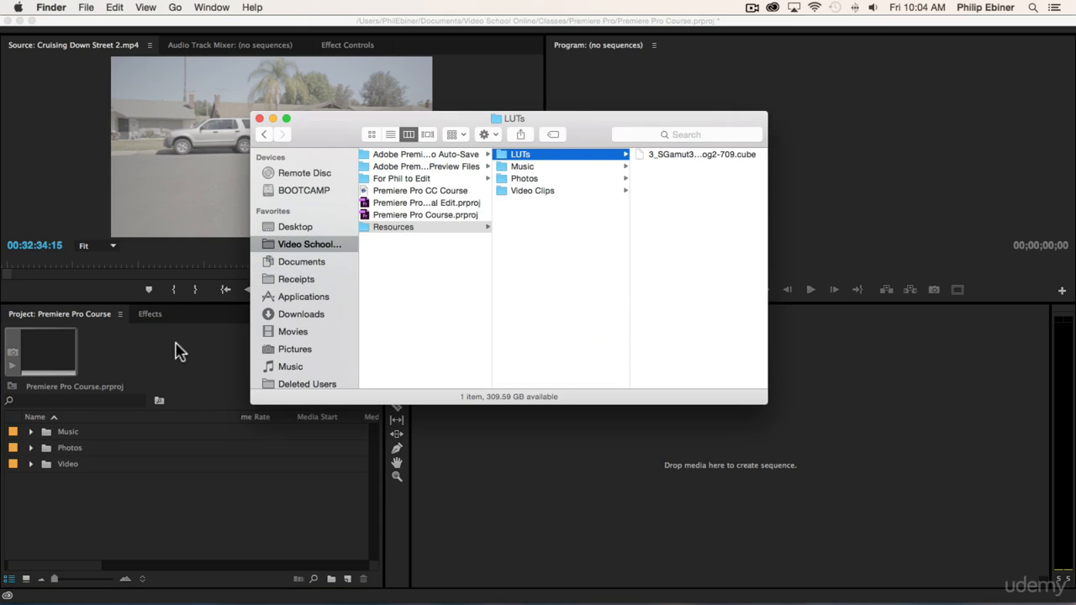
pyautogui.click(523, 166)
pyautogui.click(526, 179)
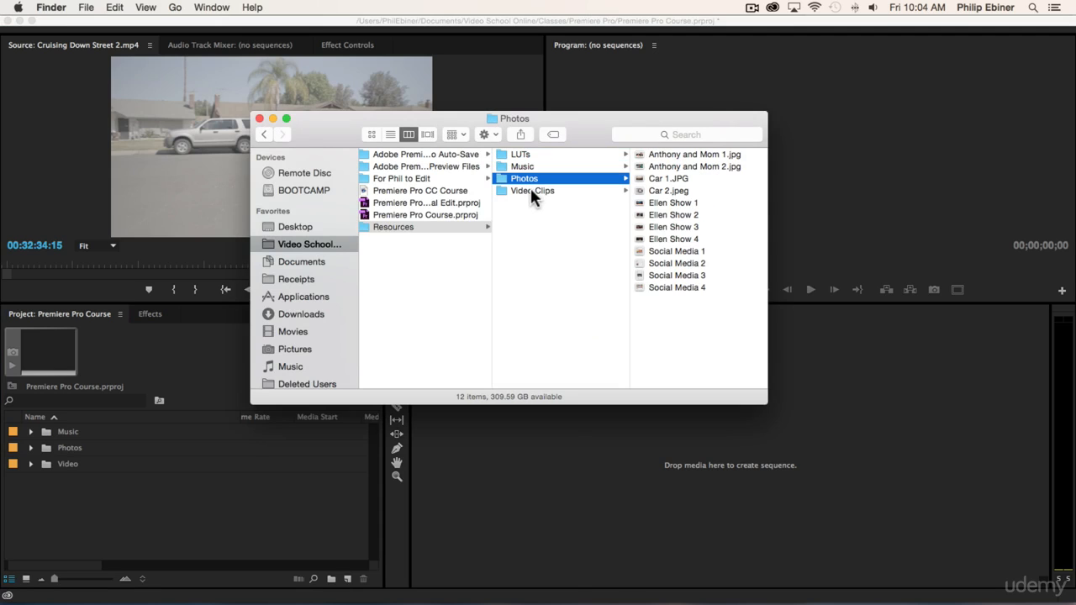
pyautogui.click(530, 190)
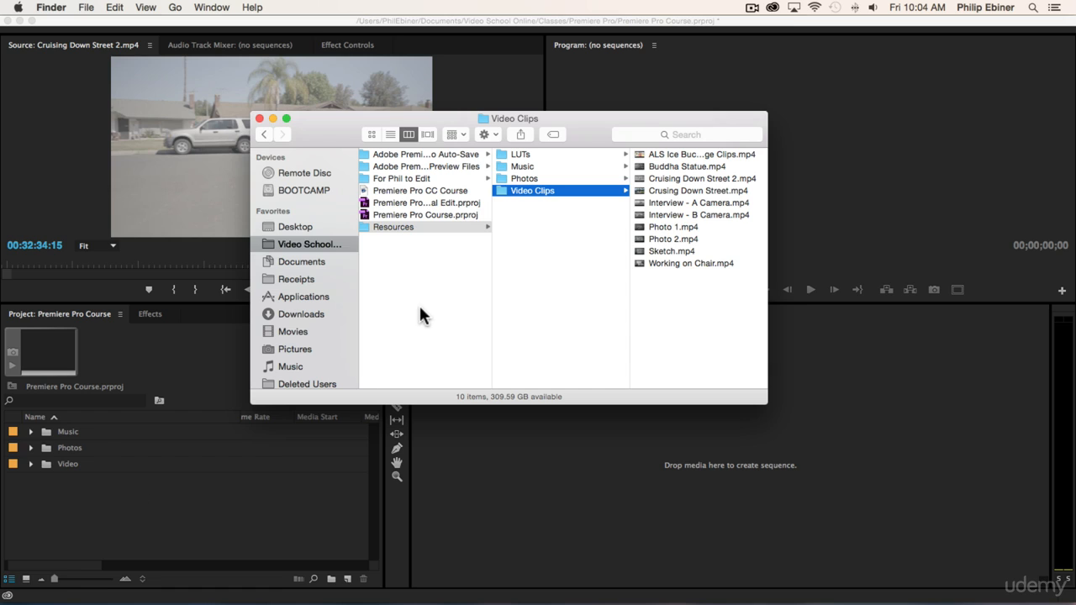
pyautogui.click(526, 220)
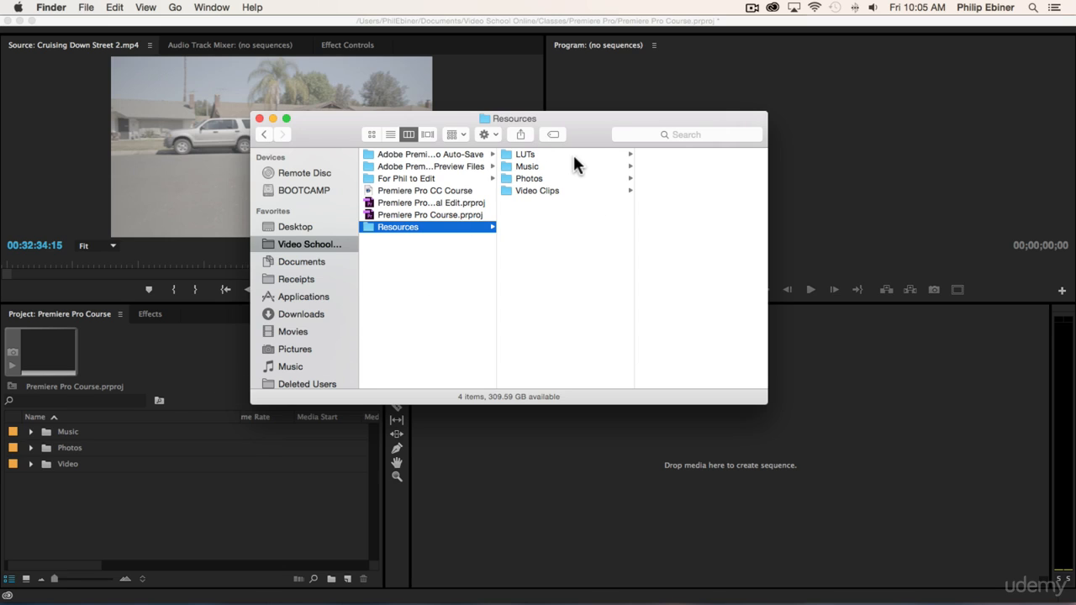
pyautogui.click(144, 496)
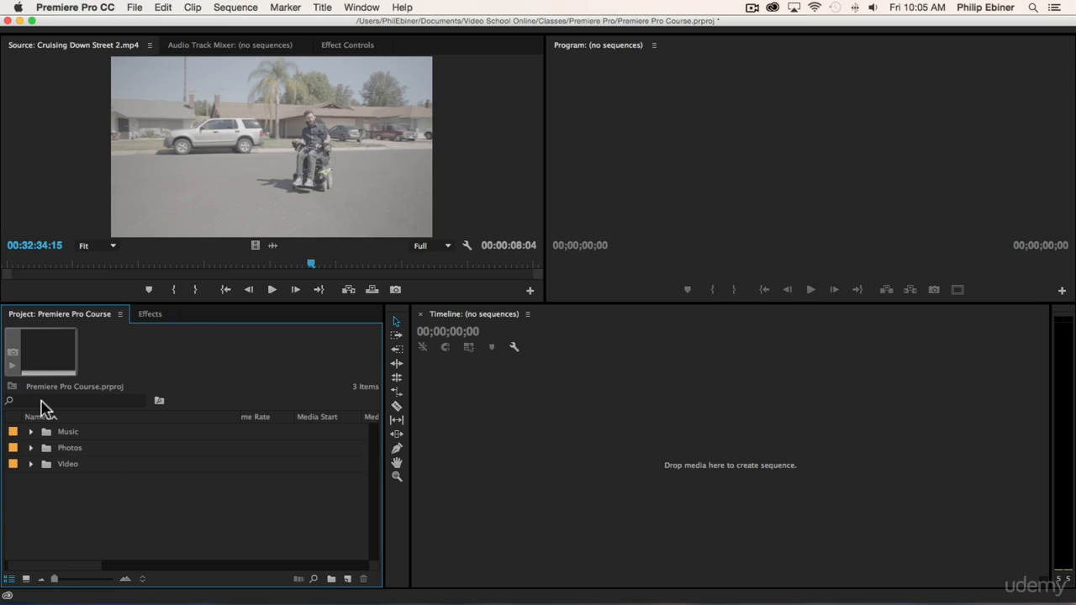
# Step: Expand the Video and broll bins and preview the Photo 1.mp4 and Photo 2.mp4 clips
pyautogui.click(30, 464)
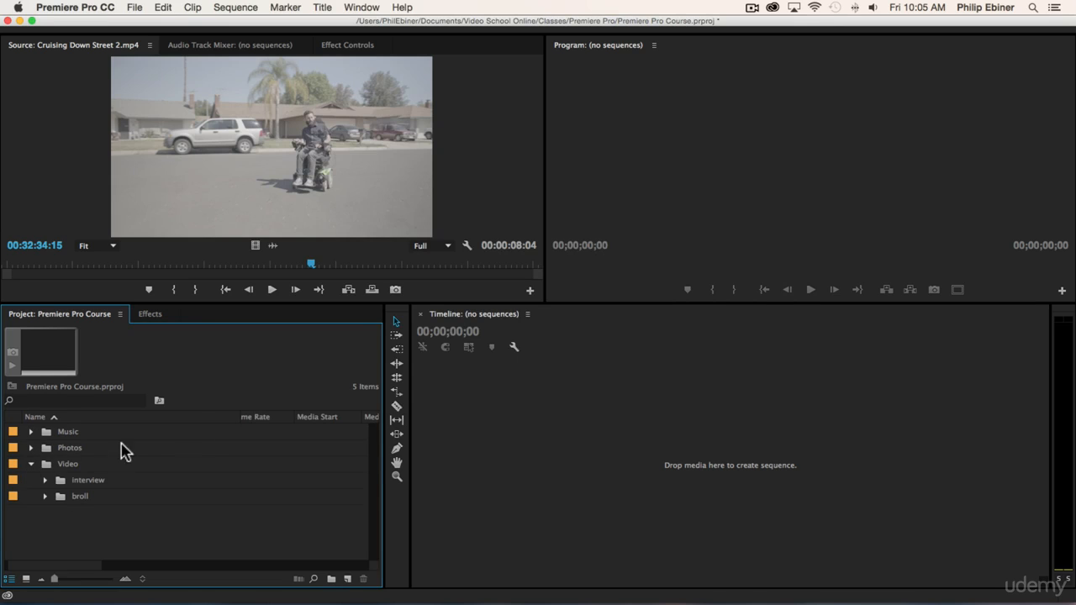
pyautogui.click(45, 496)
pyautogui.scroll(-3, 132, 479)
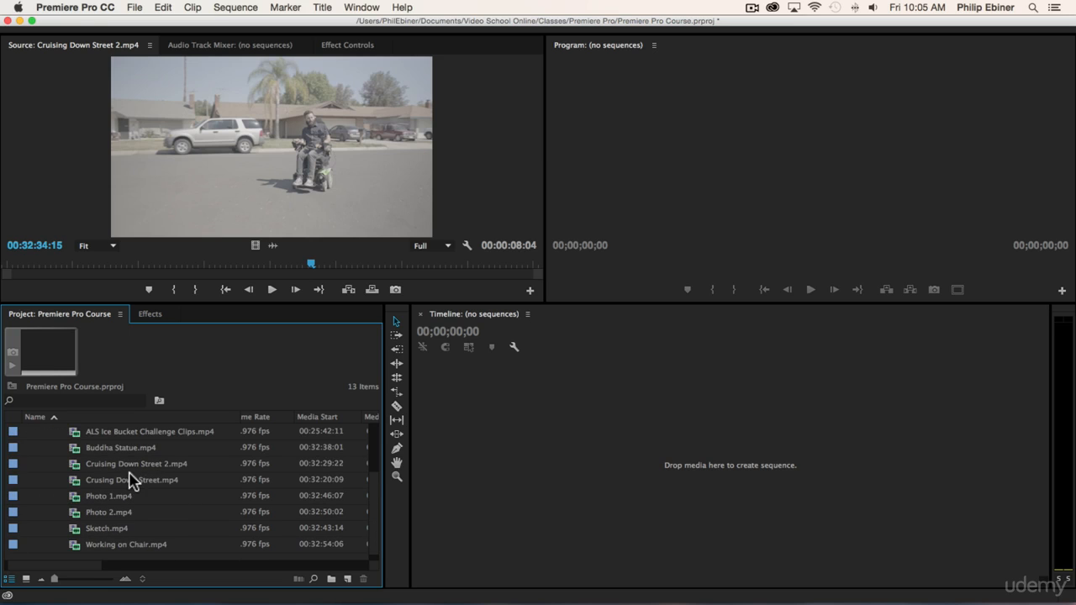
pyautogui.doubleClick(74, 497)
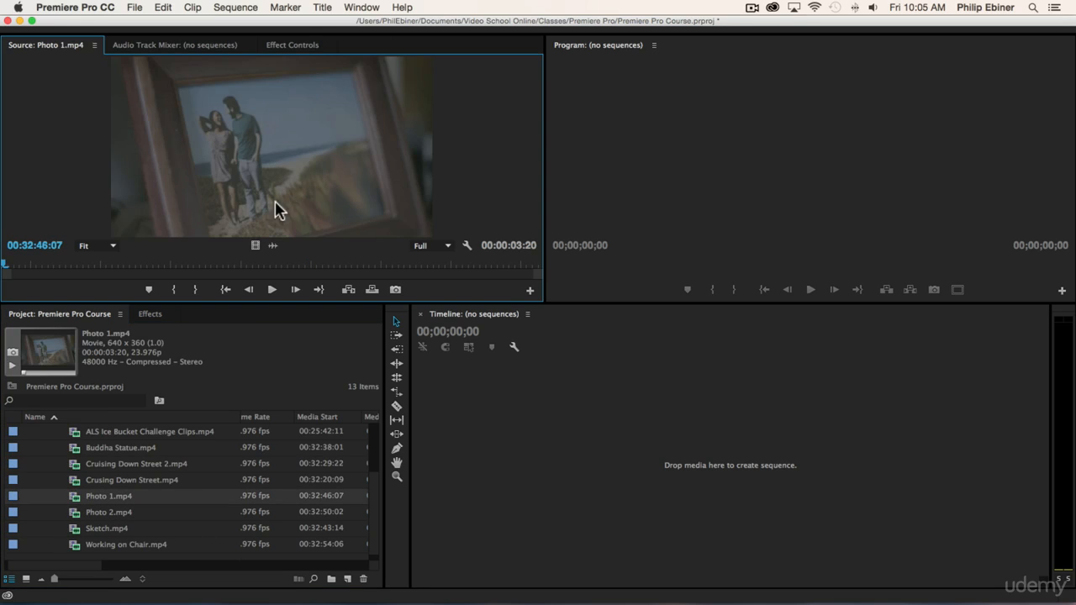
pyautogui.doubleClick(106, 514)
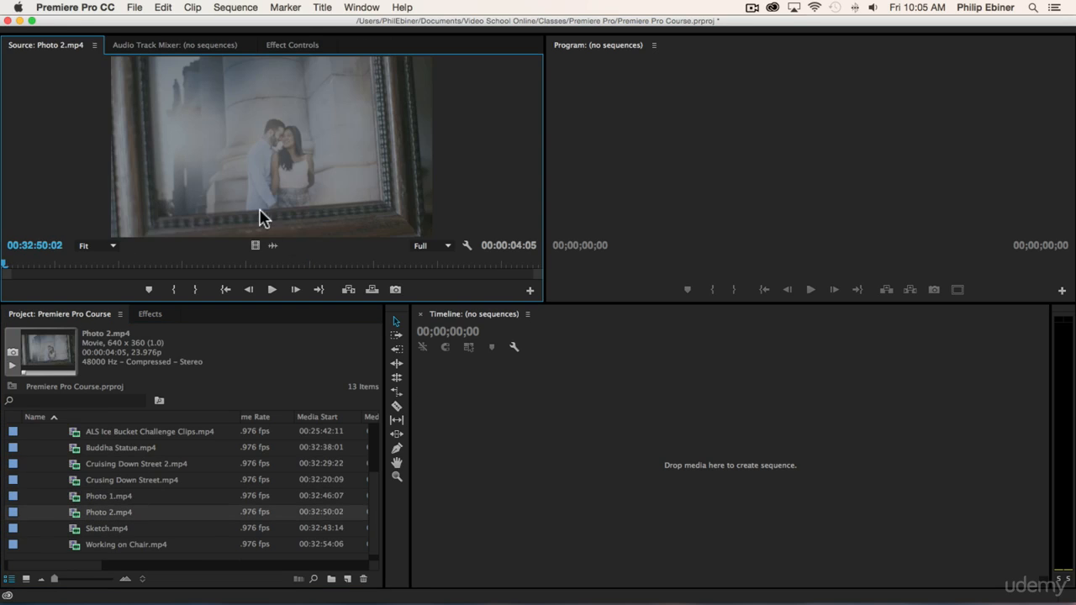
# Step: Rename the Photo 1.mp4 clip with a description that gives the couple's first names and ends in "at beach"
pyautogui.doubleClick(168, 496)
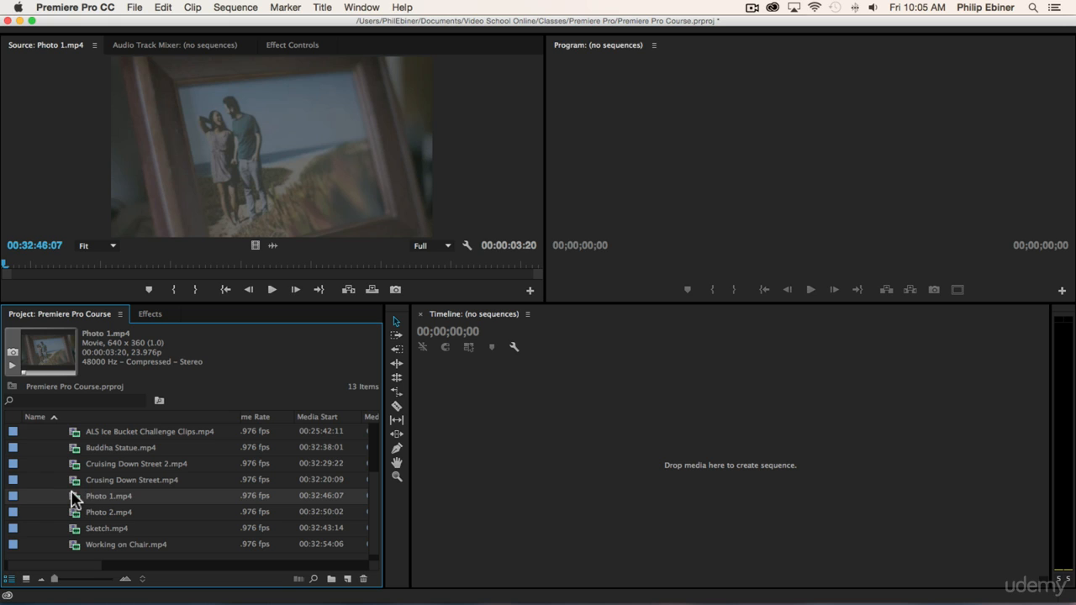
pyautogui.click(190, 496)
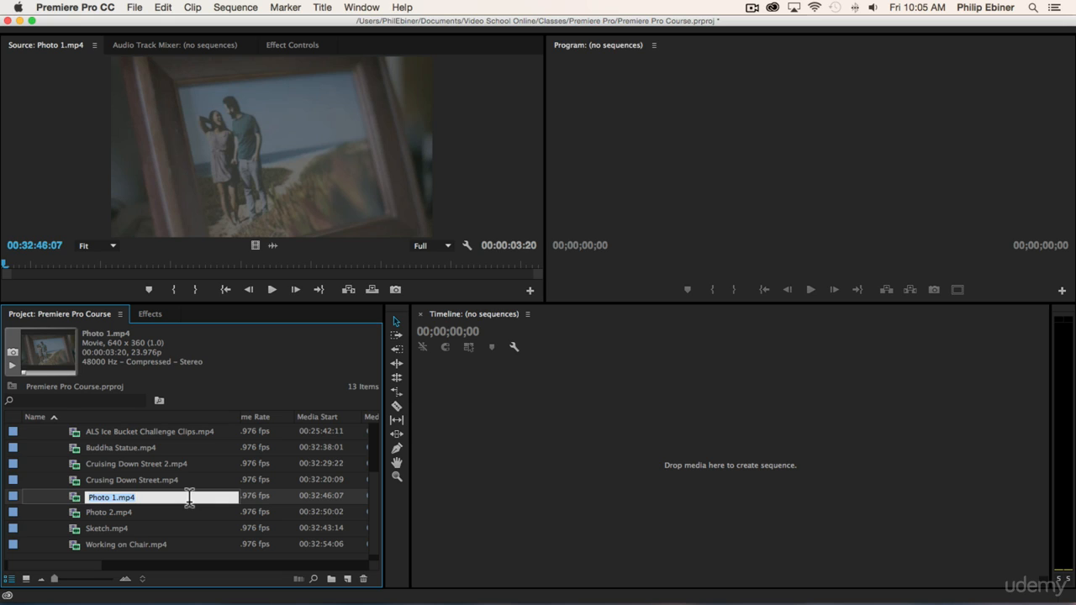
pyautogui.write('Pho')
pyautogui.press('Tab')
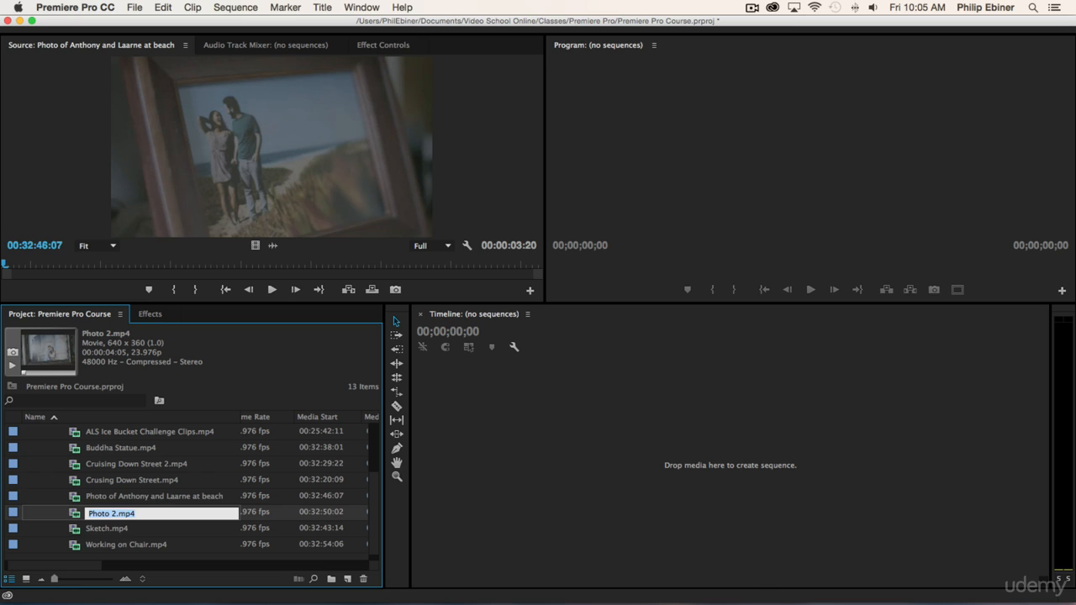
# Step: Rename the Photo 2.mp4 clip with a description that gives the couple's first names and ends in "in front of building"
pyautogui.click(75, 515)
pyautogui.doubleClick(76, 515)
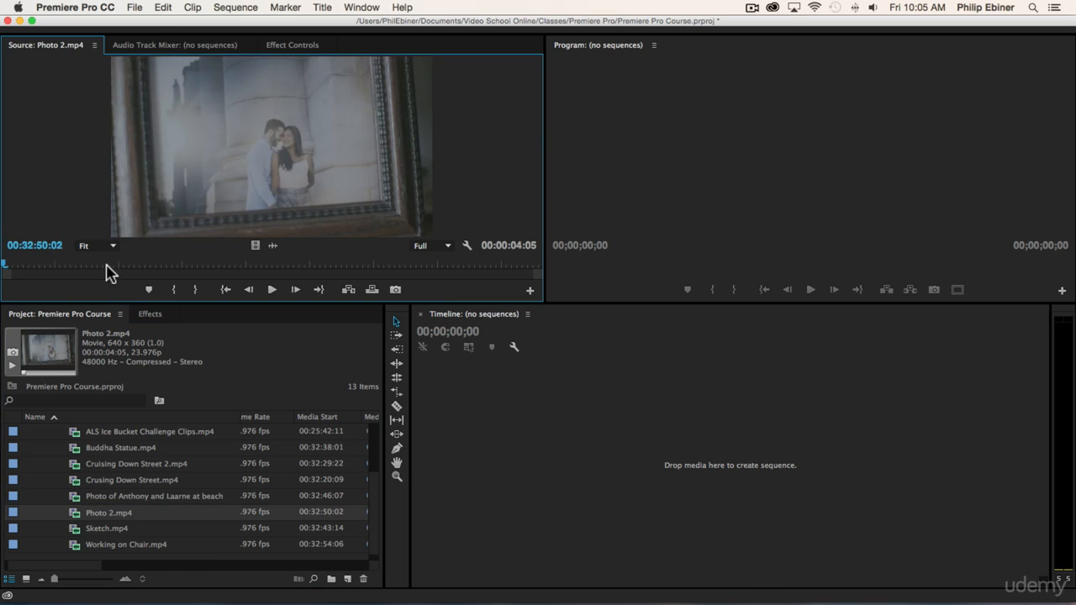
pyautogui.click(102, 508)
pyautogui.write('Photo of Anthony and Laarne in f')
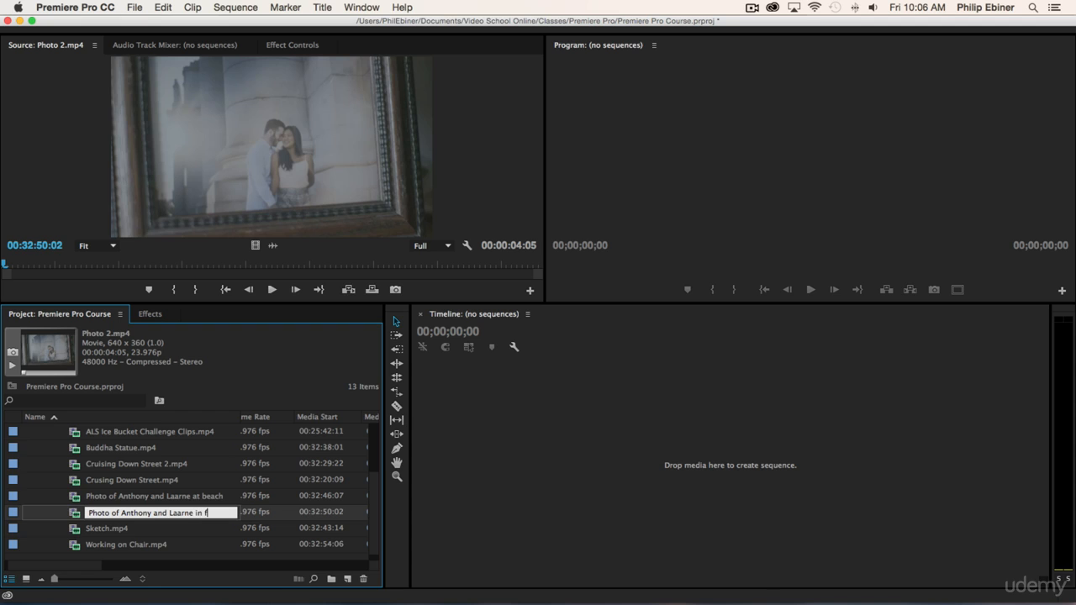
pyautogui.write('ront of building')
pyautogui.press('Tab')
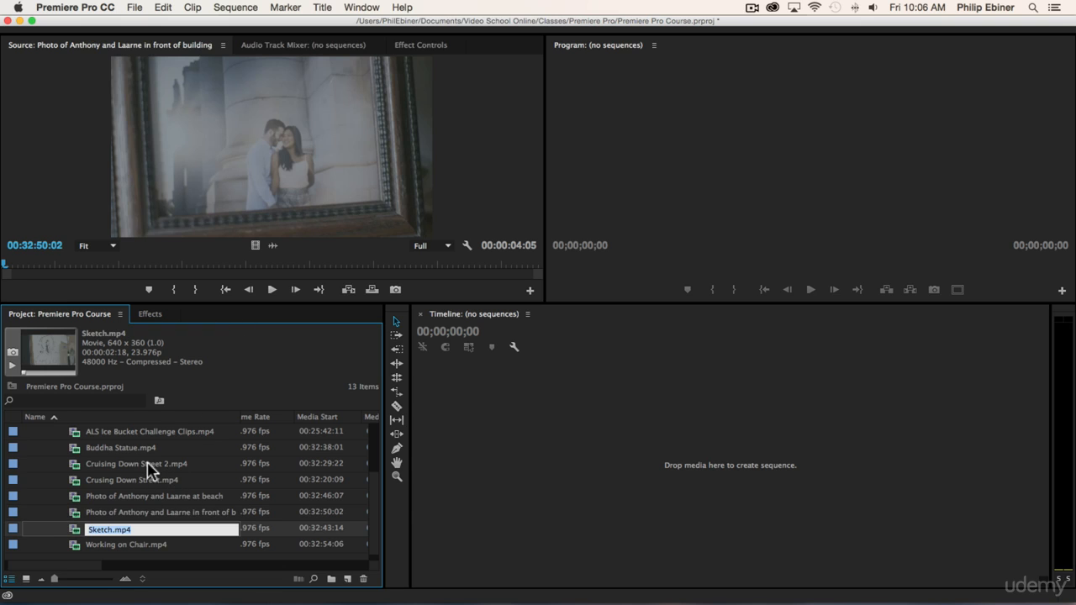
# Step: Look through the clips in the broll bin and their metadata, such as frame rate and media start
pyautogui.scroll(2, 142, 471)
pyautogui.scroll(-3, 143, 470)
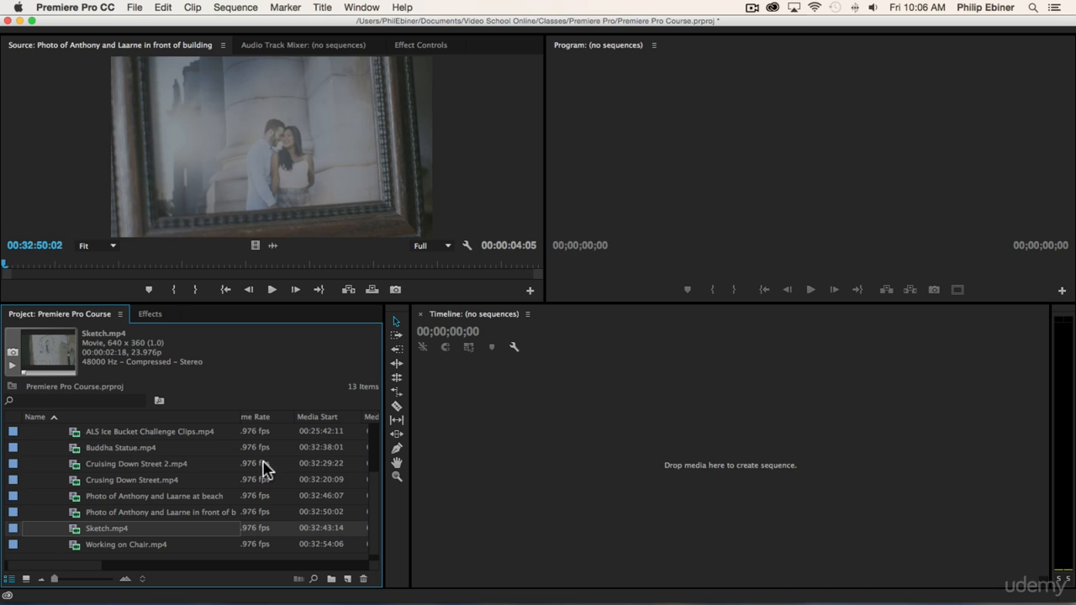
pyautogui.hscroll(2, 203, 445)
pyautogui.hscroll(-2, 202, 445)
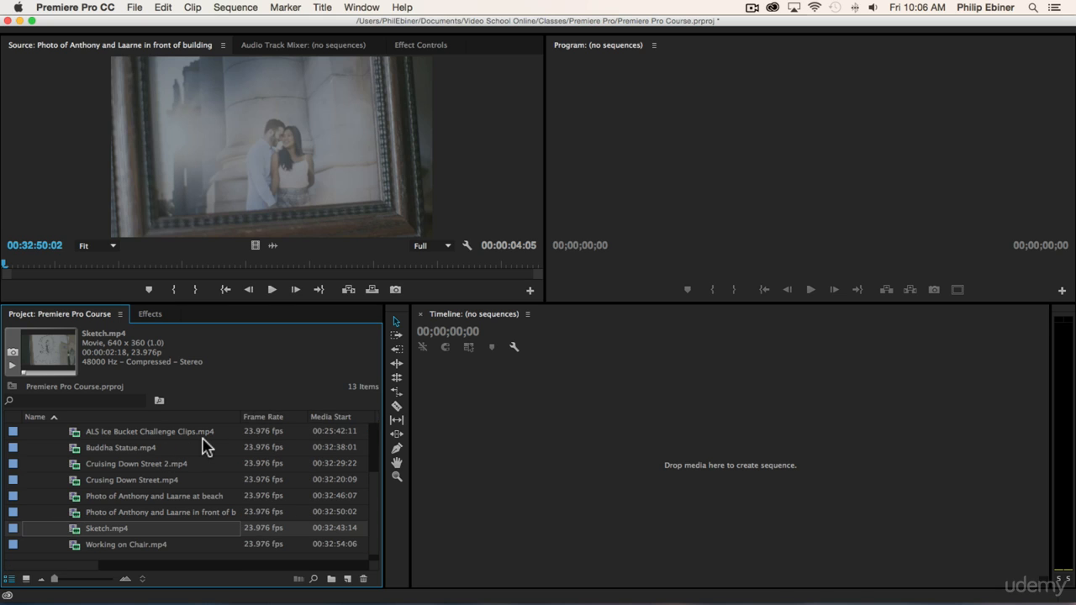
pyautogui.scroll(3, 171, 450)
pyautogui.scroll(-1, 171, 450)
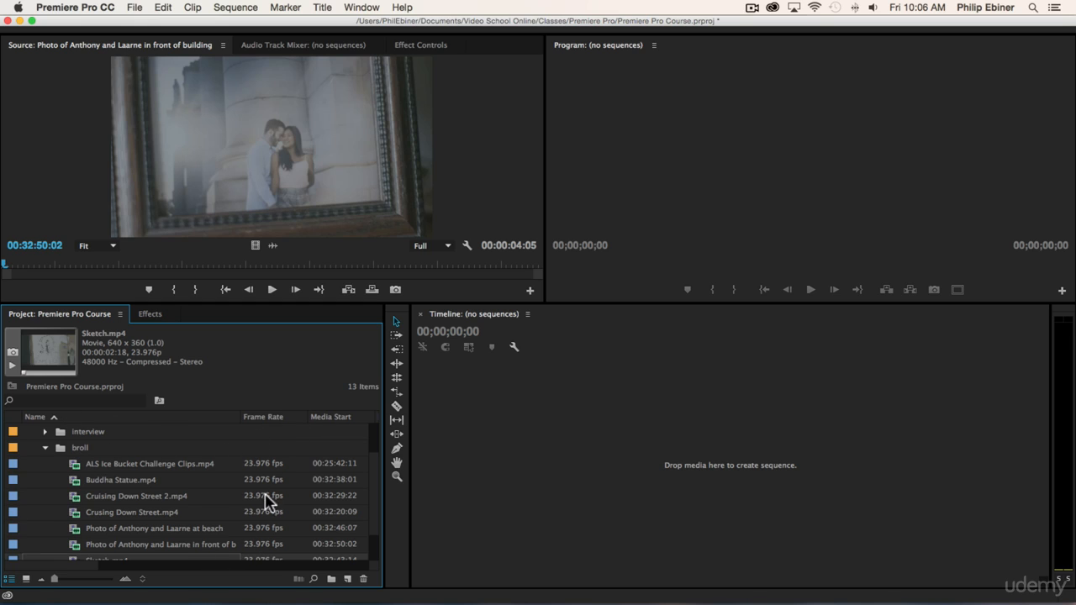
pyautogui.scroll(-2, 304, 503)
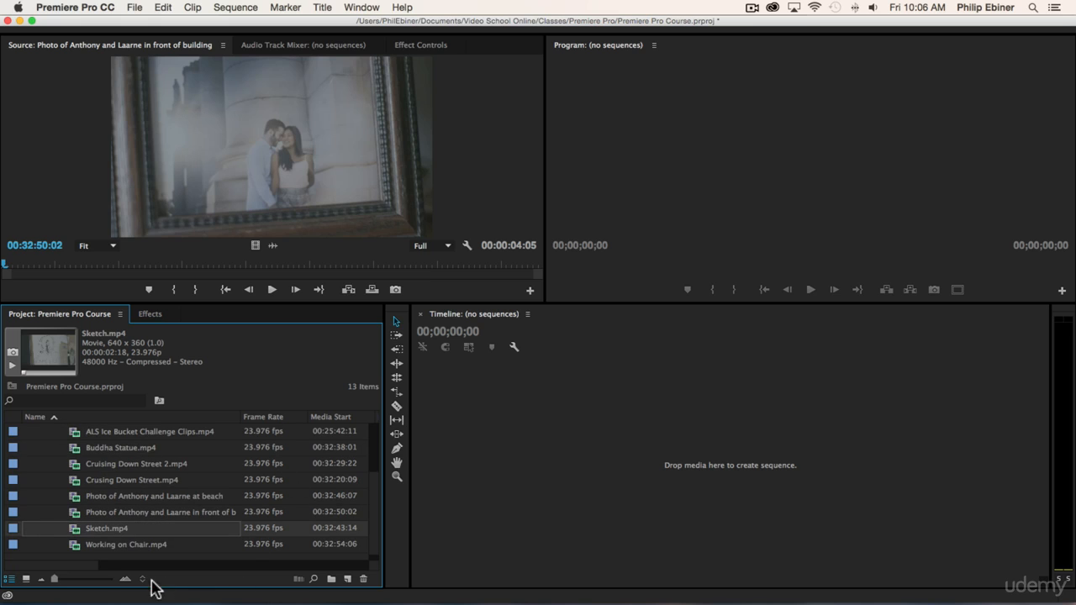
pyautogui.moveTo(86, 564); pyautogui.dragTo(120, 569)
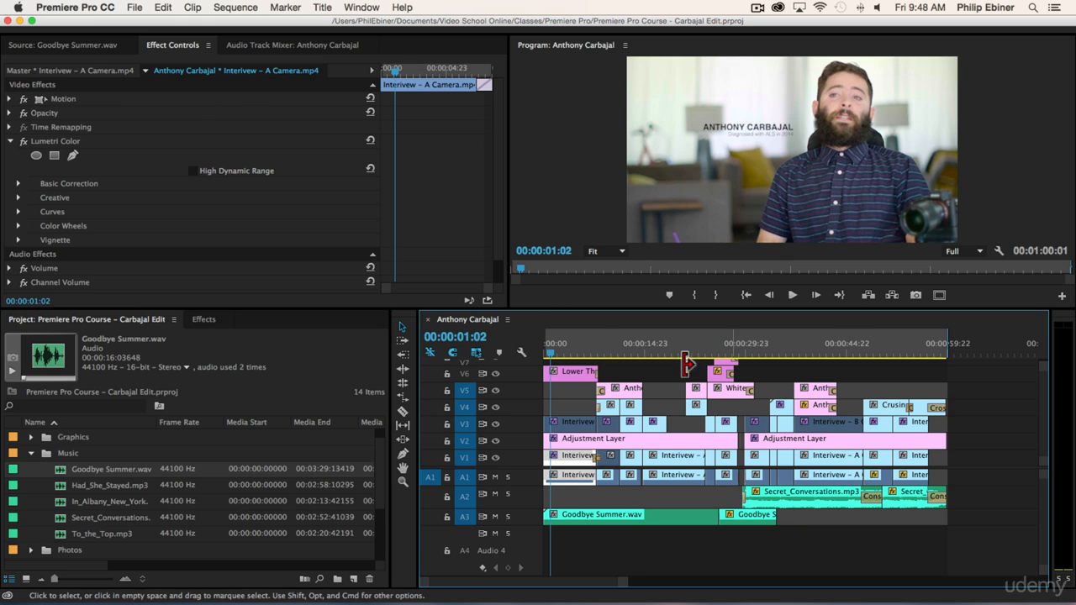
# Step: In the Carbajal Edit project, examine the interview clip's Lumetri Color effect and the available effect categories, and return to the project's bins
pyautogui.click(67, 143)
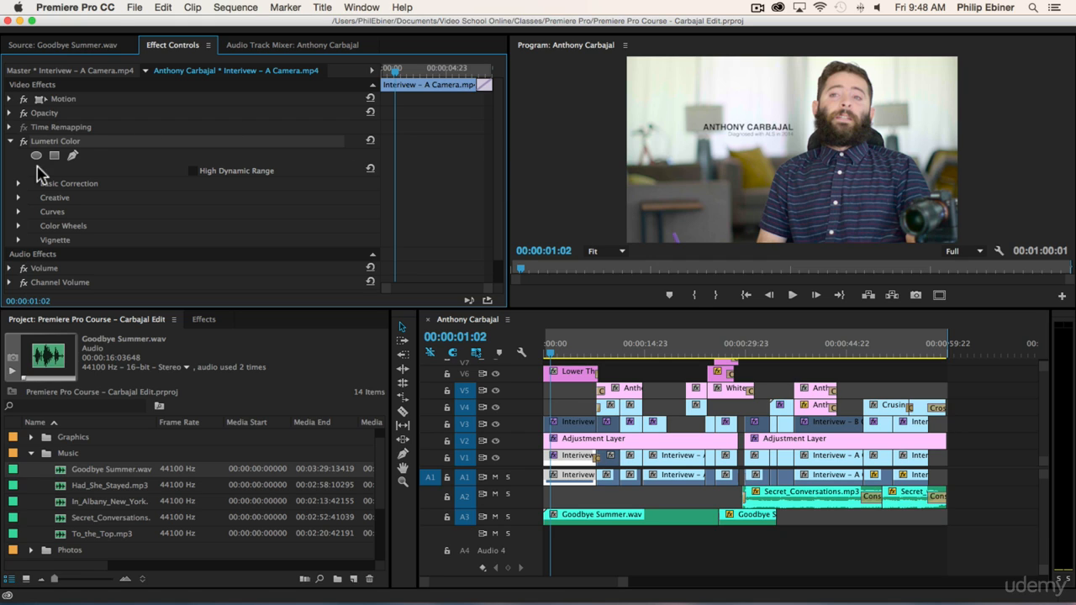
pyautogui.click(201, 320)
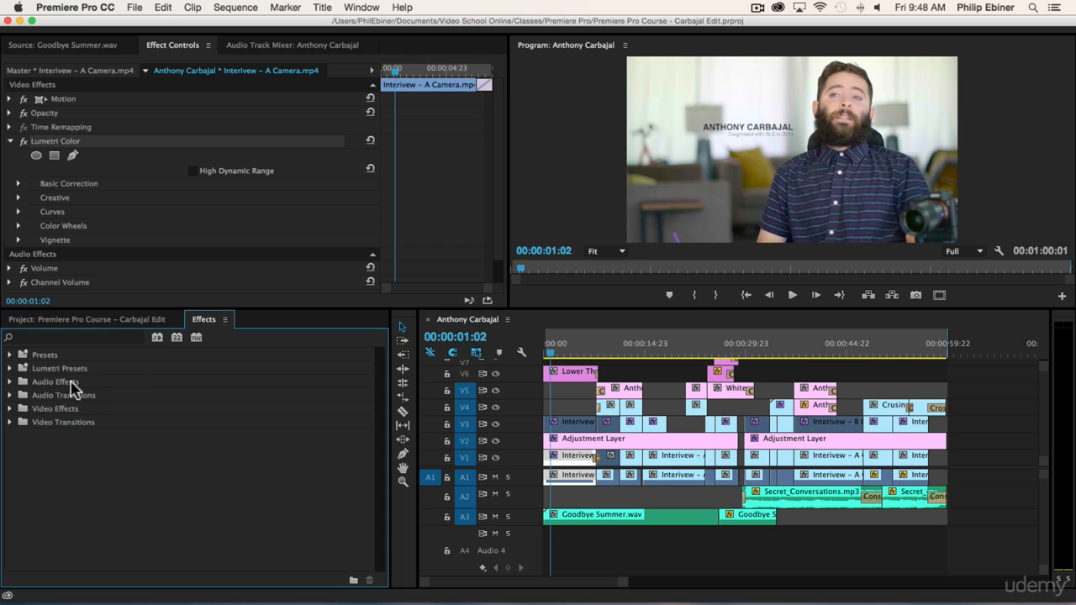
pyautogui.click(101, 320)
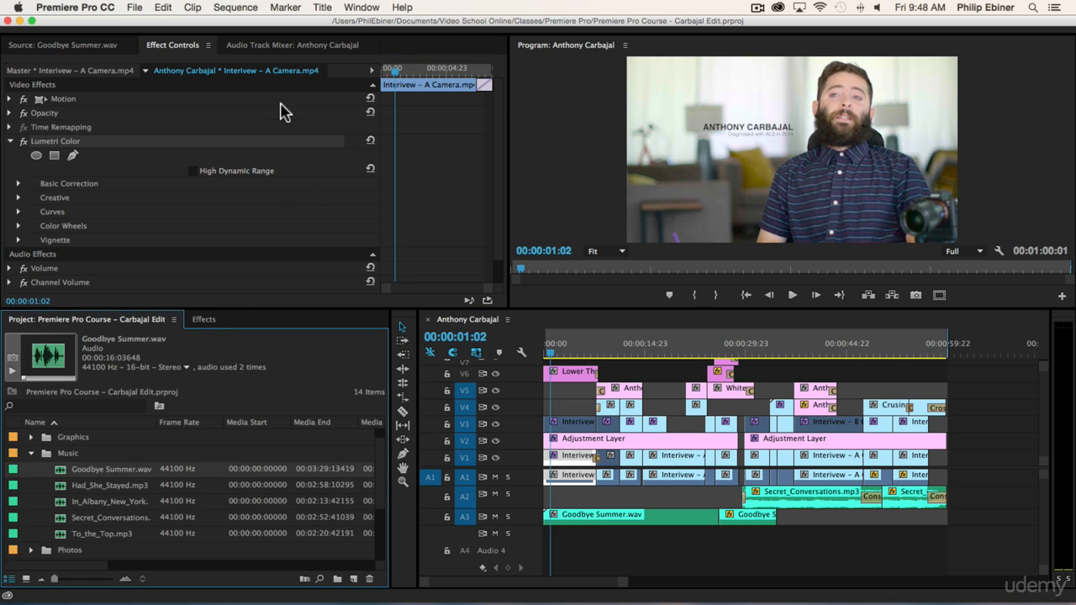